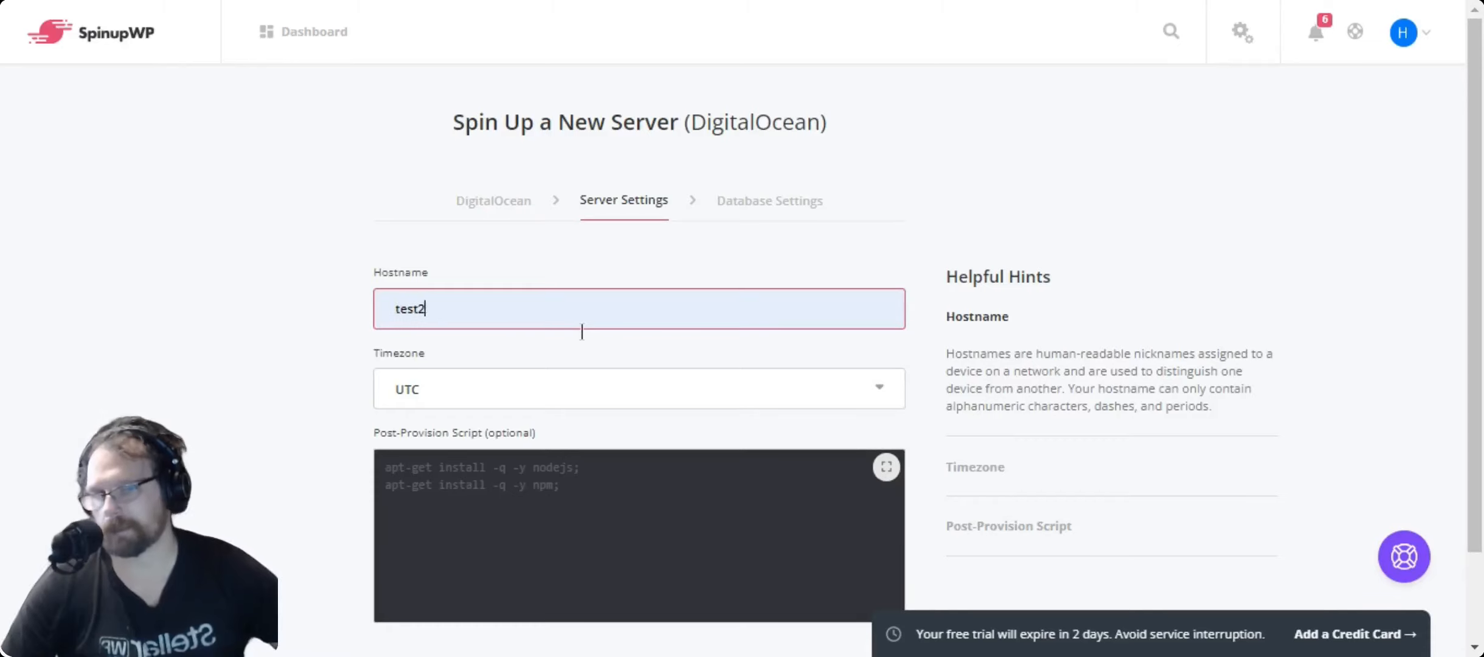
Set the new server's timezone to America - Chicago.
left_click(577, 384)
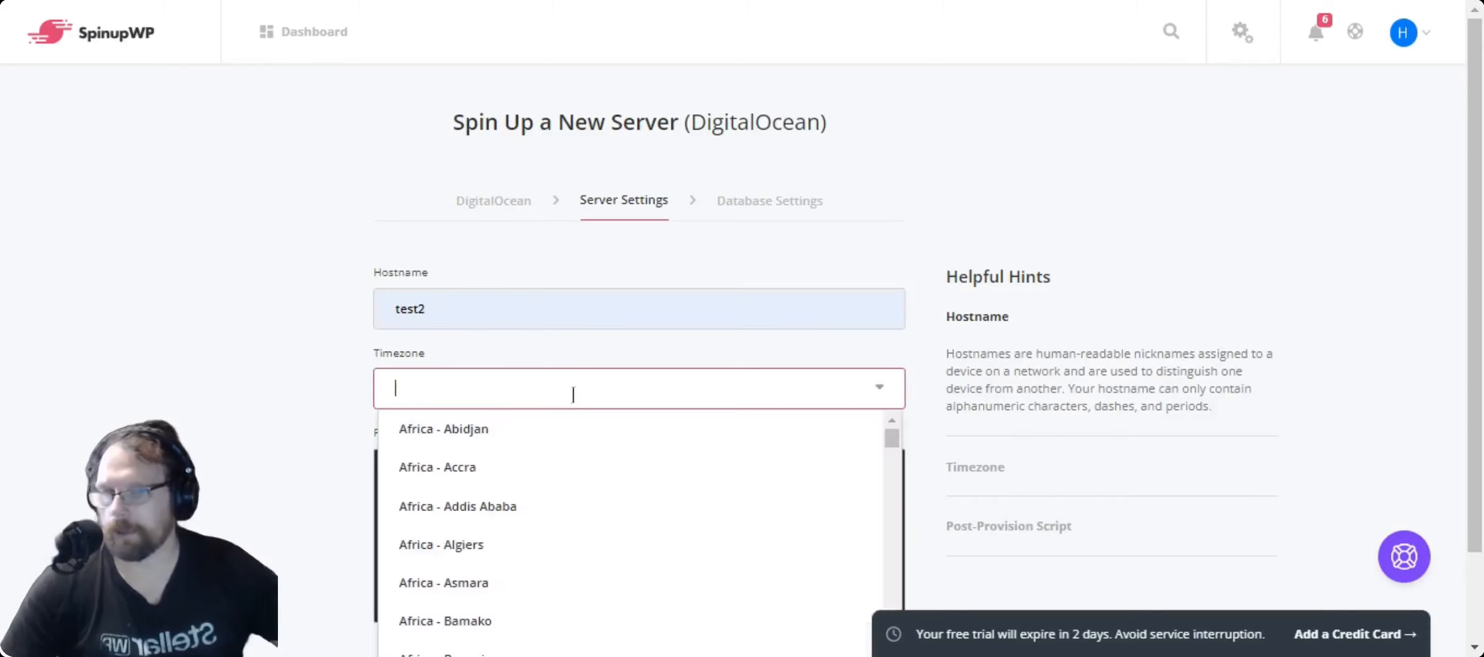
type("chi")
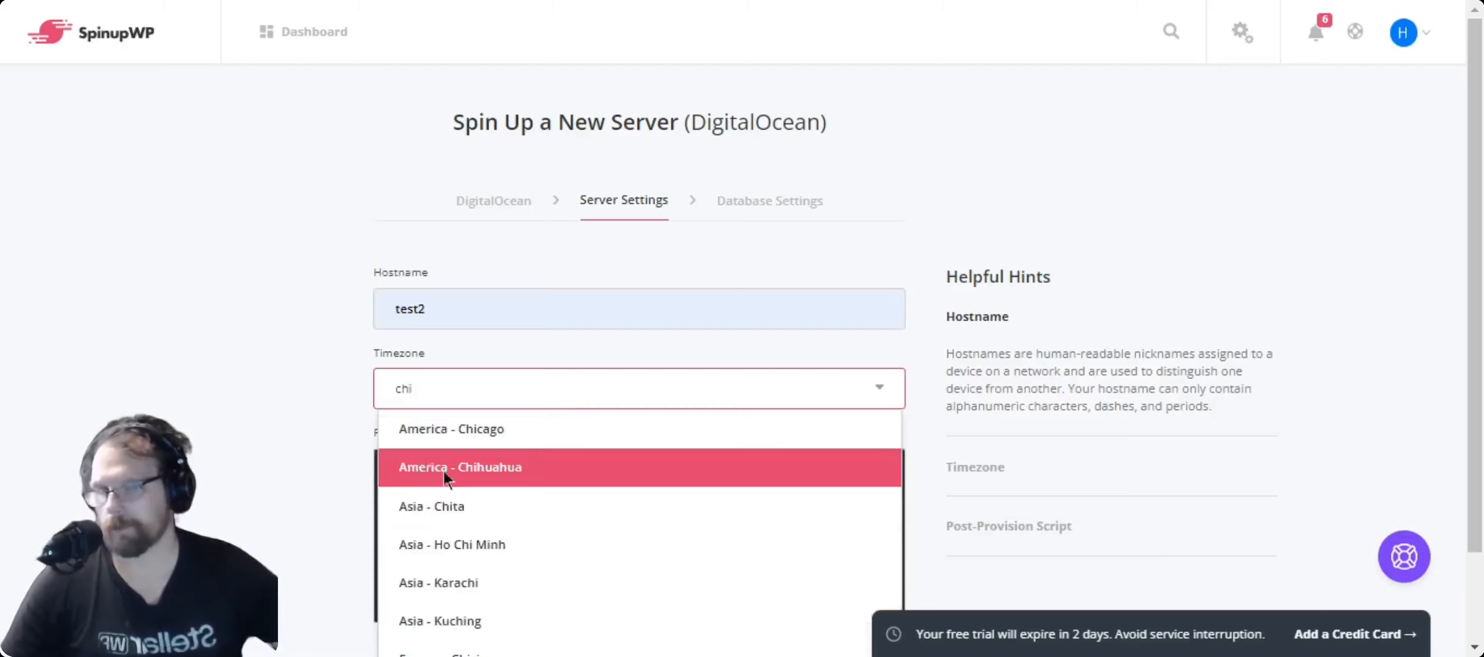
left_click(453, 435)
scroll(603, 392, "down", 2)
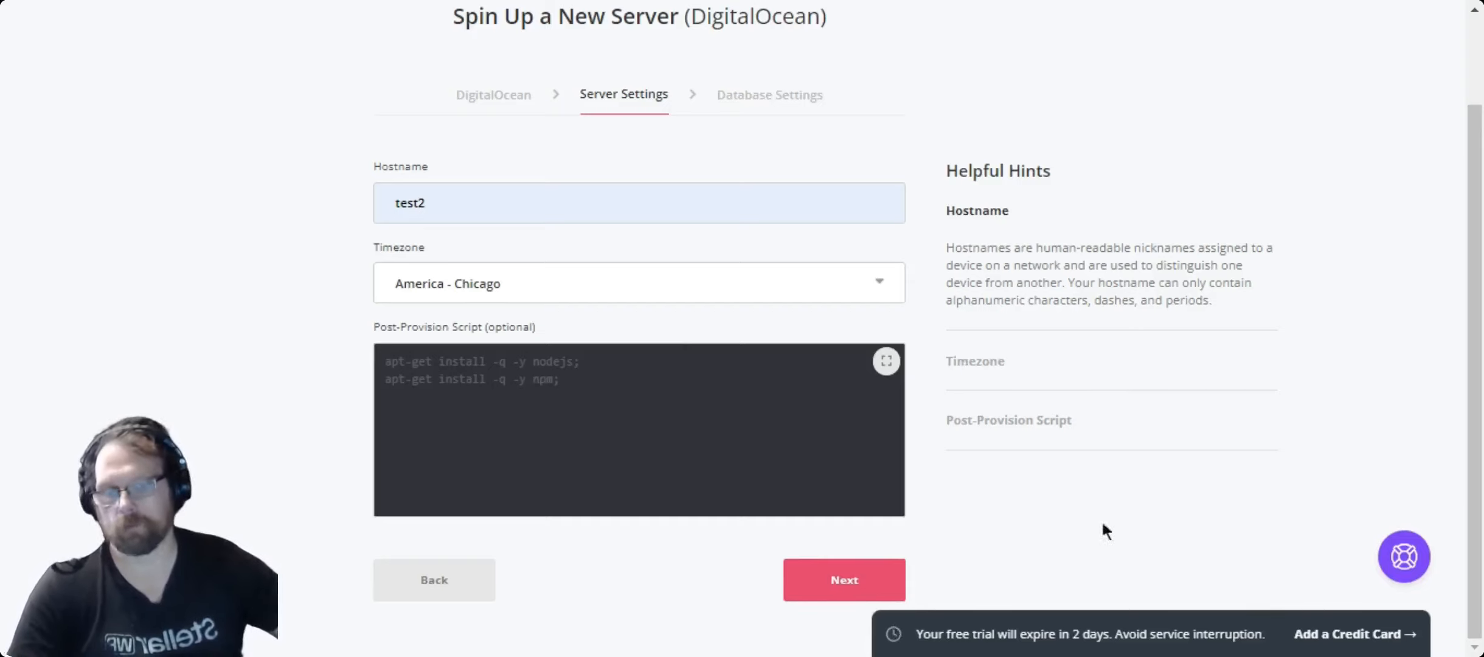
Accept the server settings and provision the server with MySQL 8.0 installed.
left_click(832, 582)
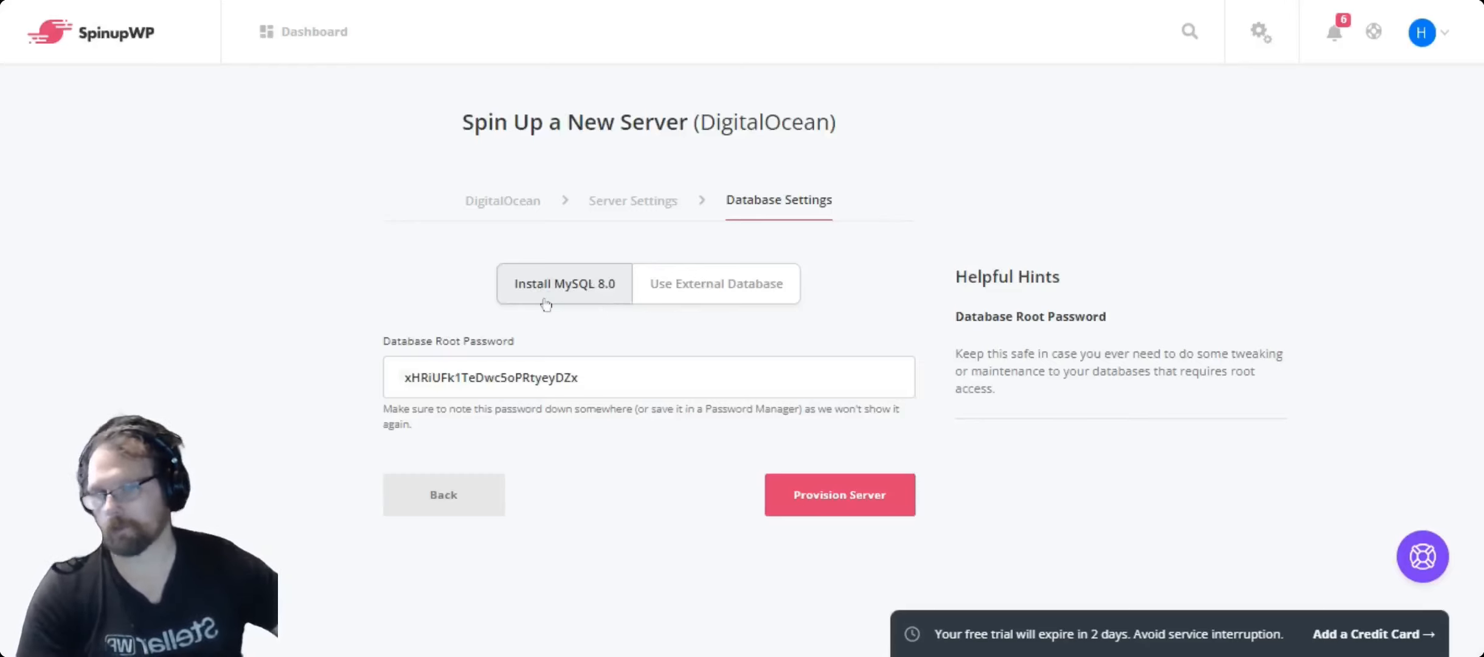
left_click(839, 495)
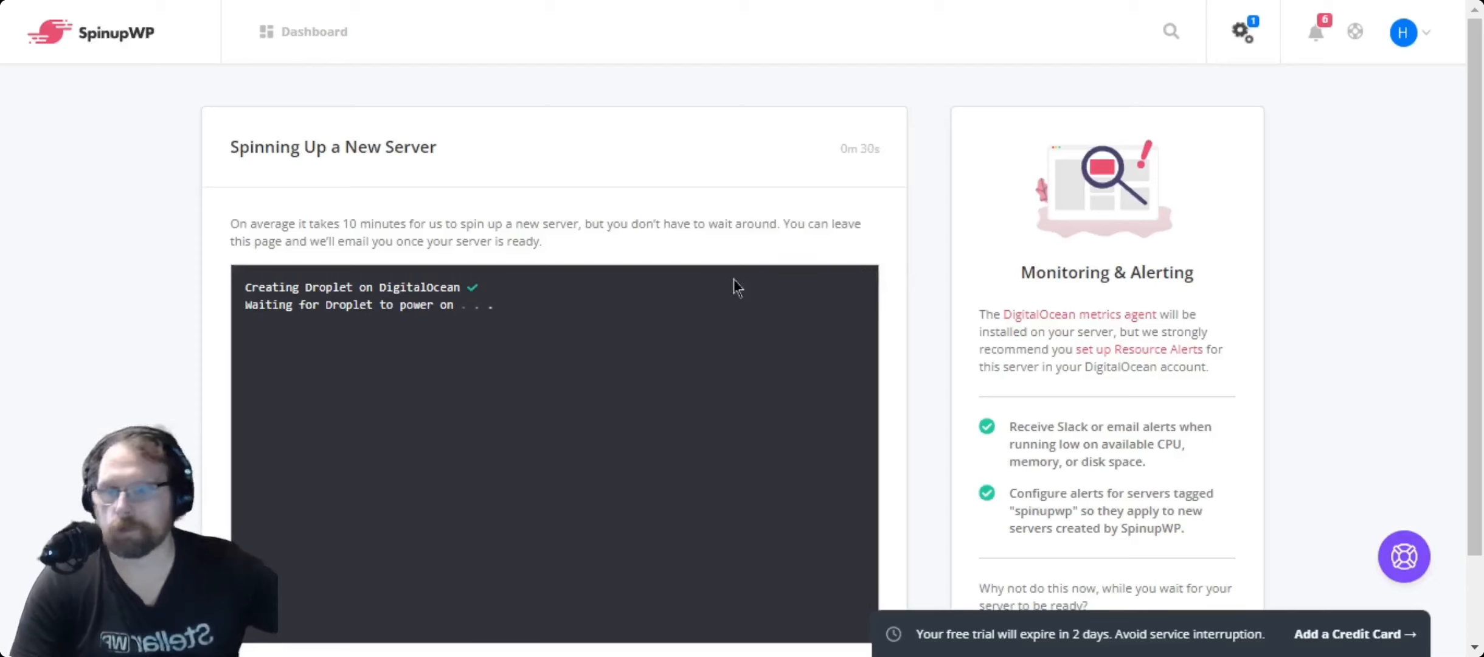
scroll(736, 282, "down", 2)
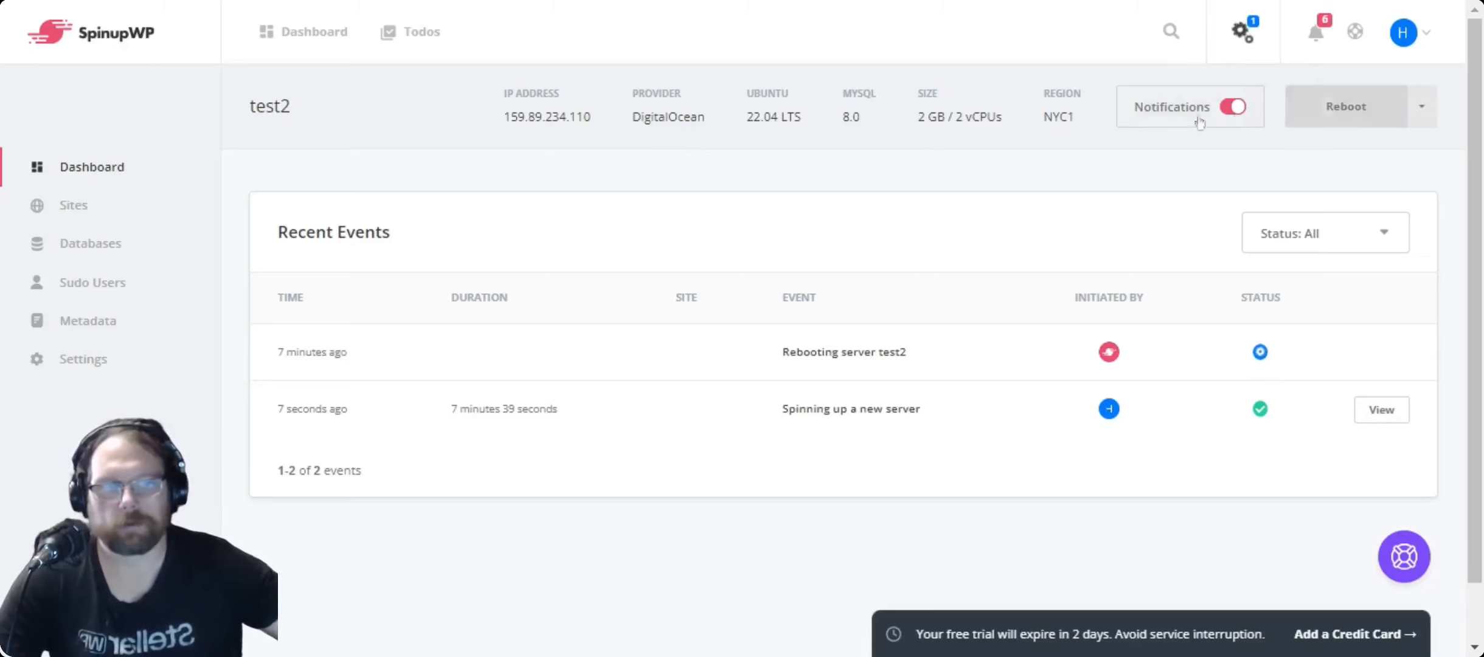
left_click(1421, 106)
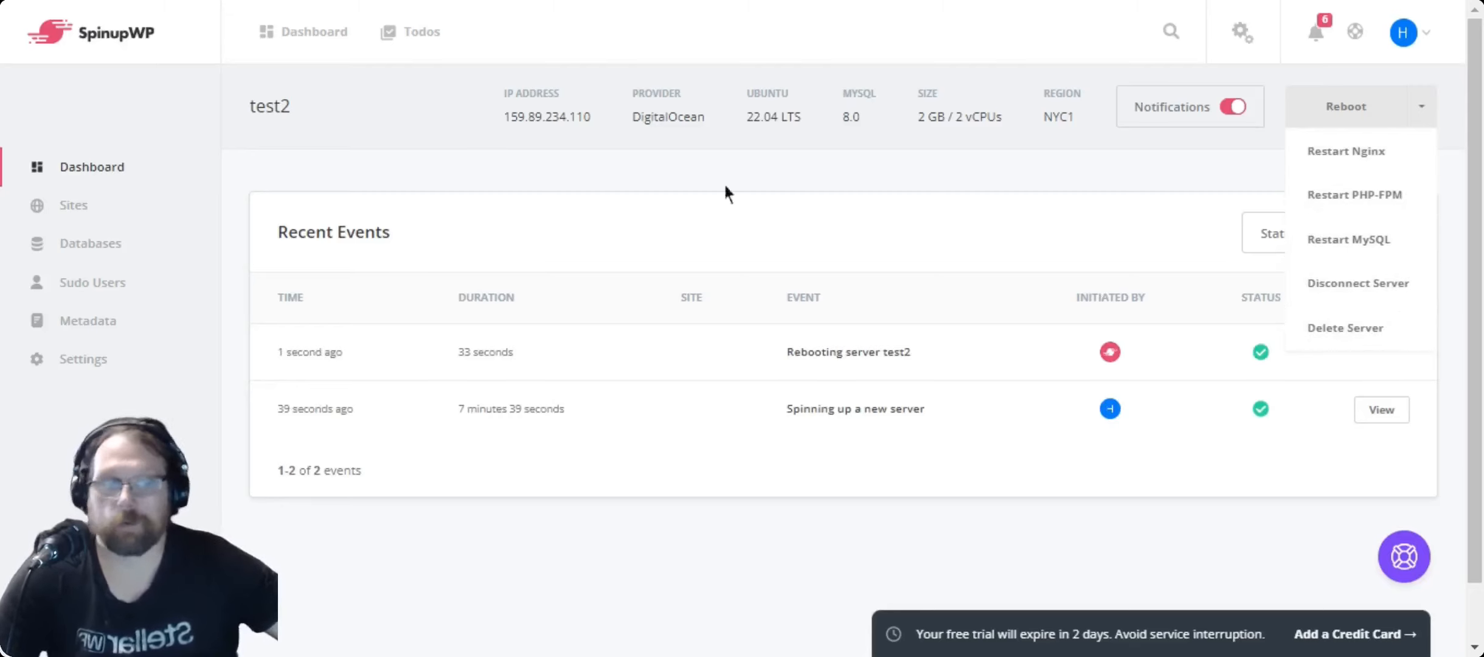
left_click(808, 191)
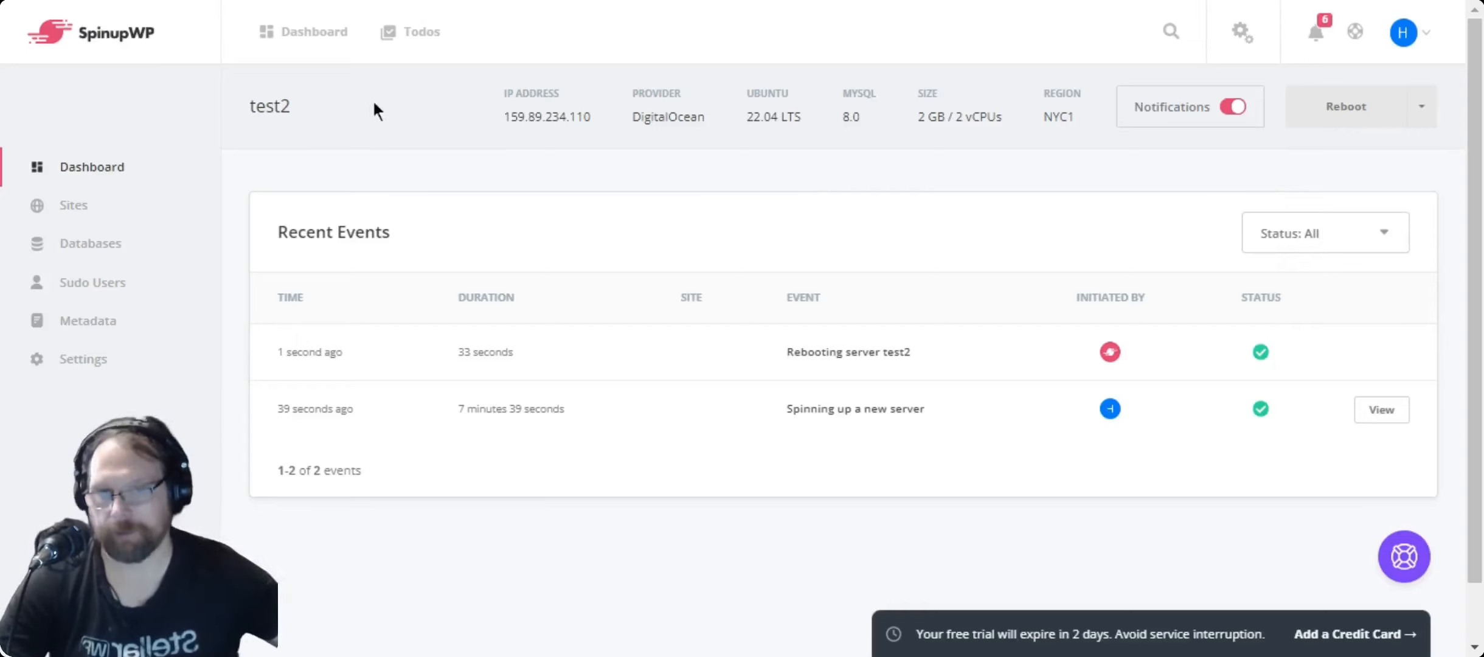
Start a new site on the test2 server with primary domain commonbrain.us and HTTPS through a free SpinupWP-managed certificate.
left_click(75, 208)
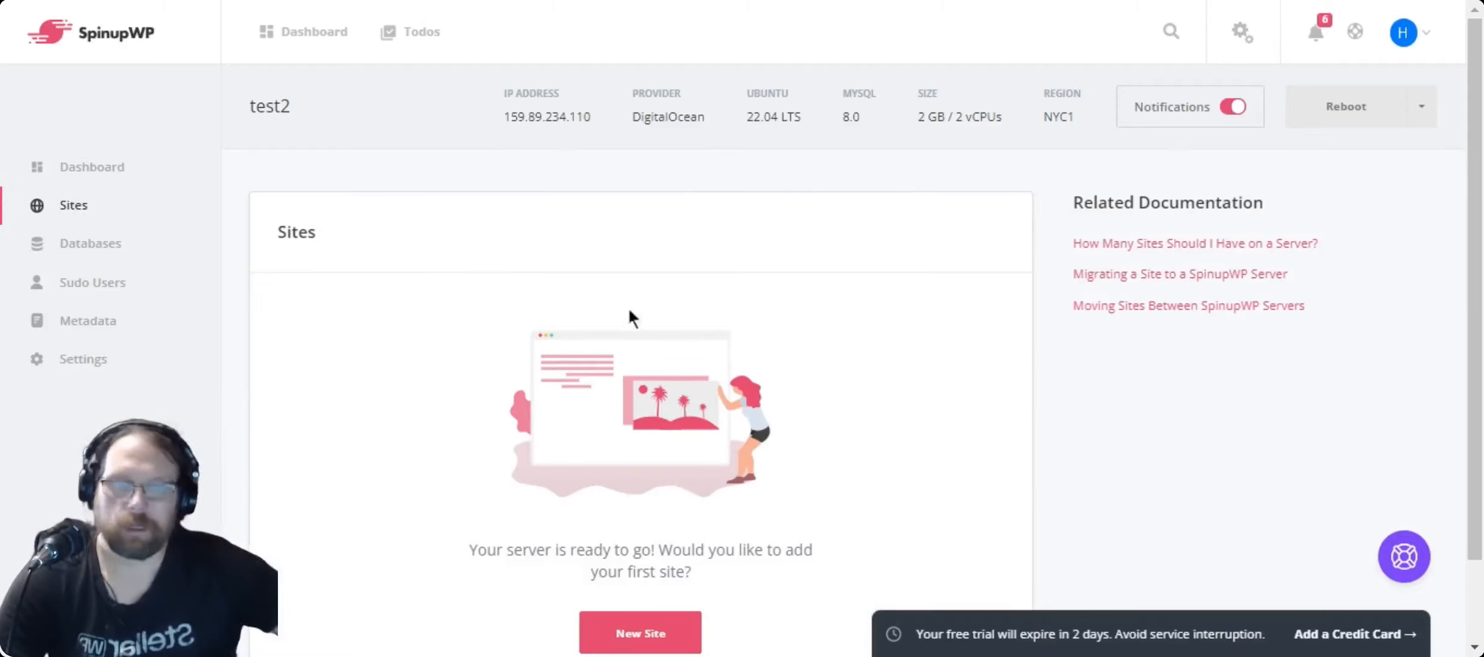
scroll(846, 337, "down", 2)
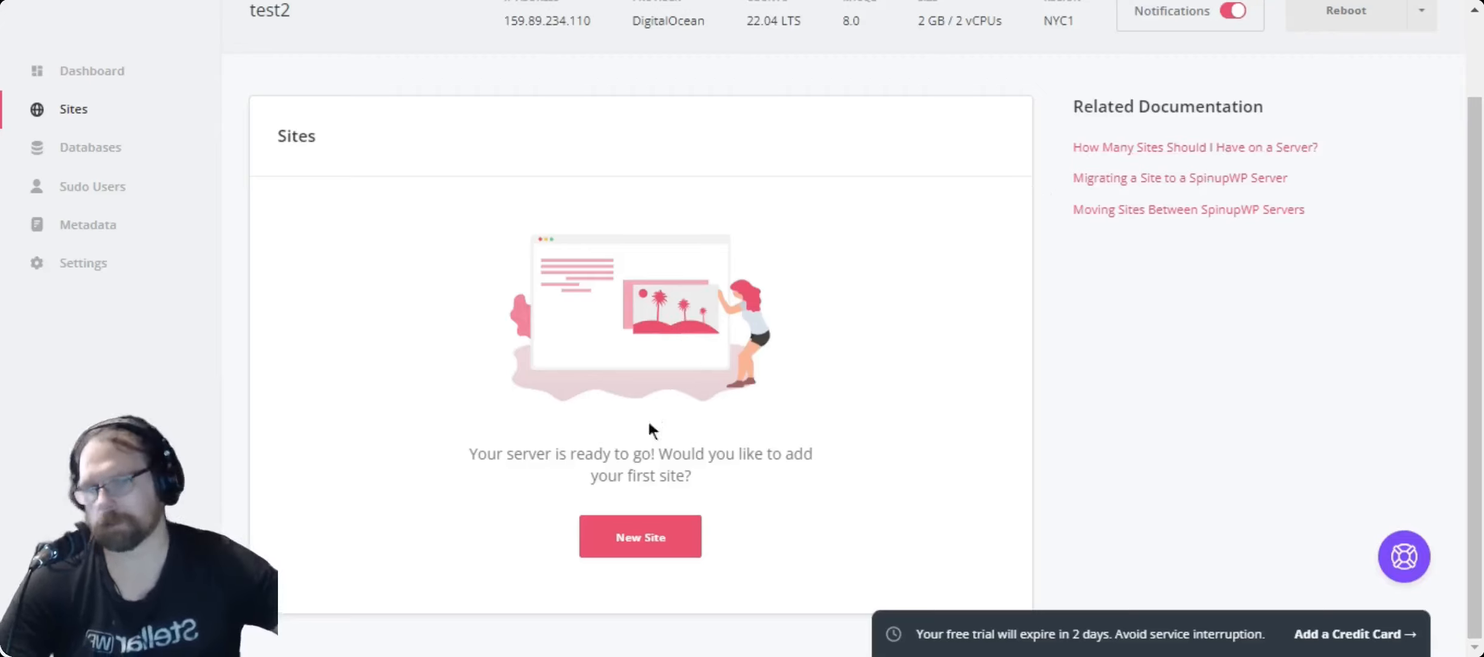
left_click(667, 545)
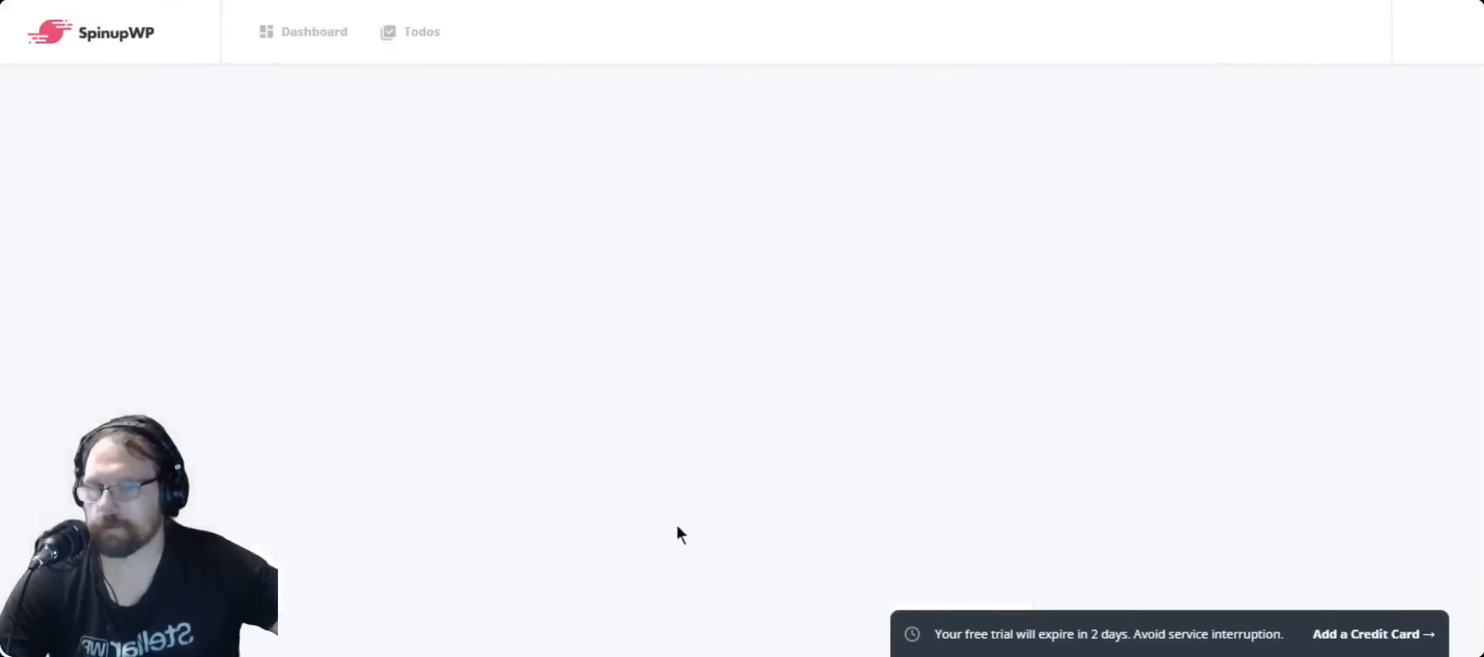
type("commonbrain.us")
left_click(630, 368)
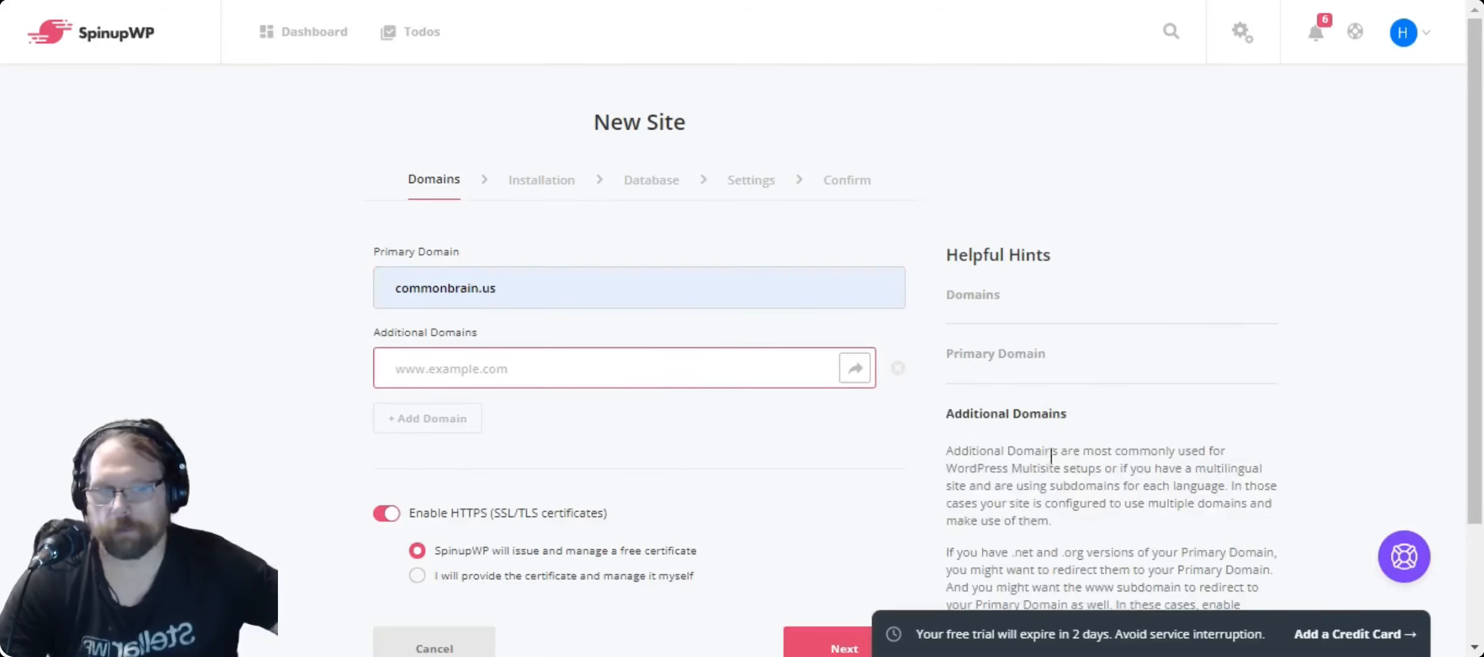
scroll(1055, 362, "down", 3)
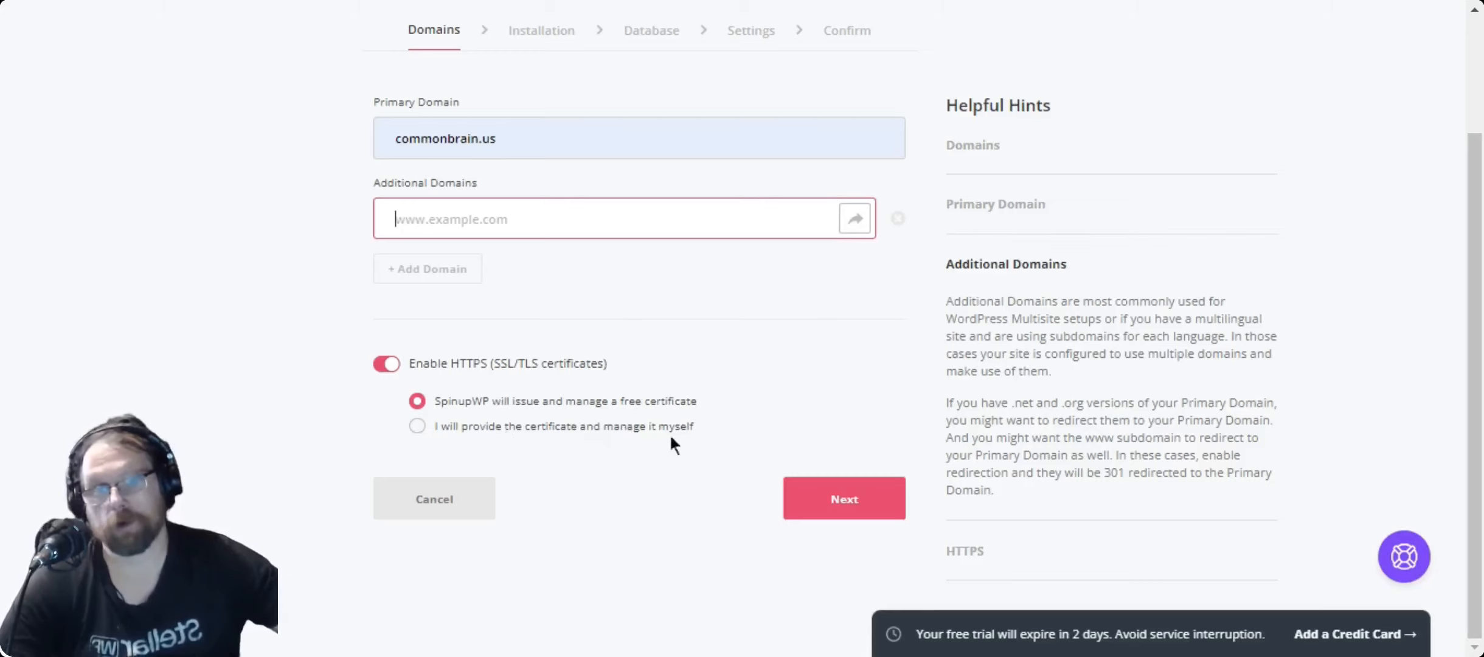
left_click(830, 489)
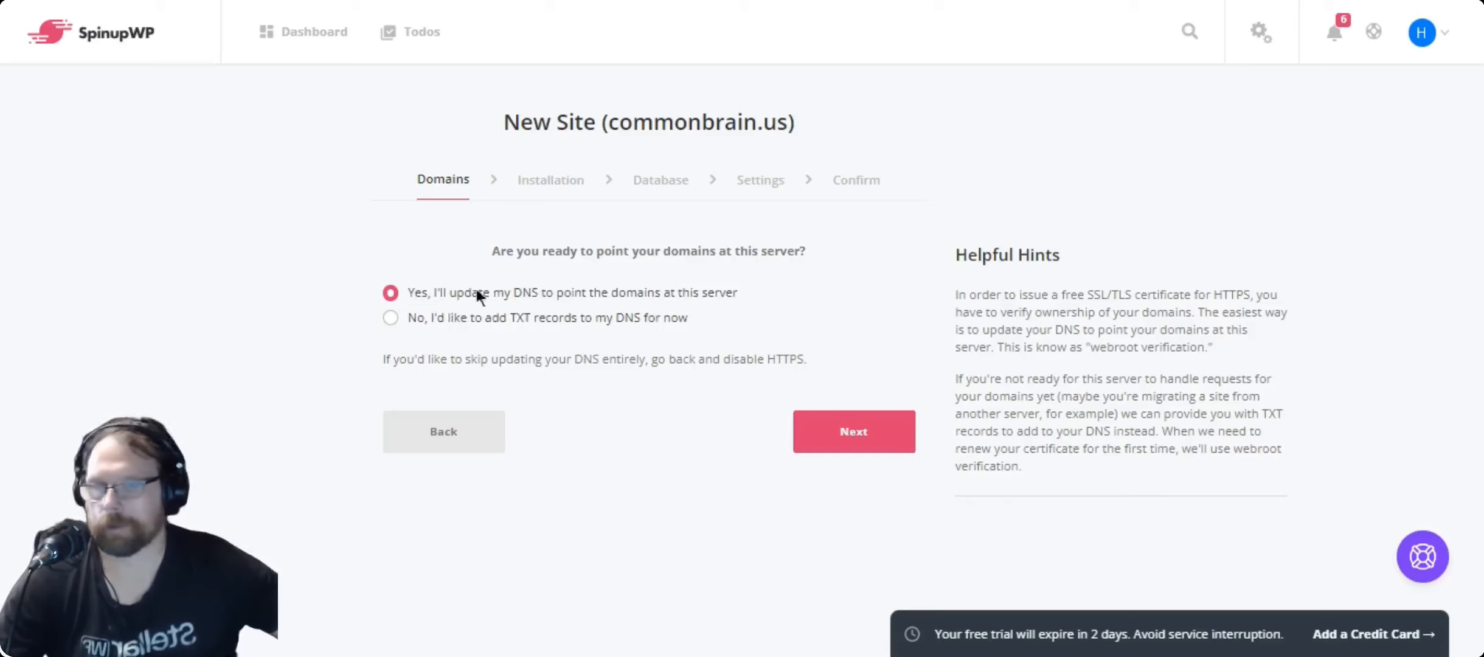
Choose to point the domain's DNS at this server and verify the DNS record until the installation stage opens.
left_click(852, 433)
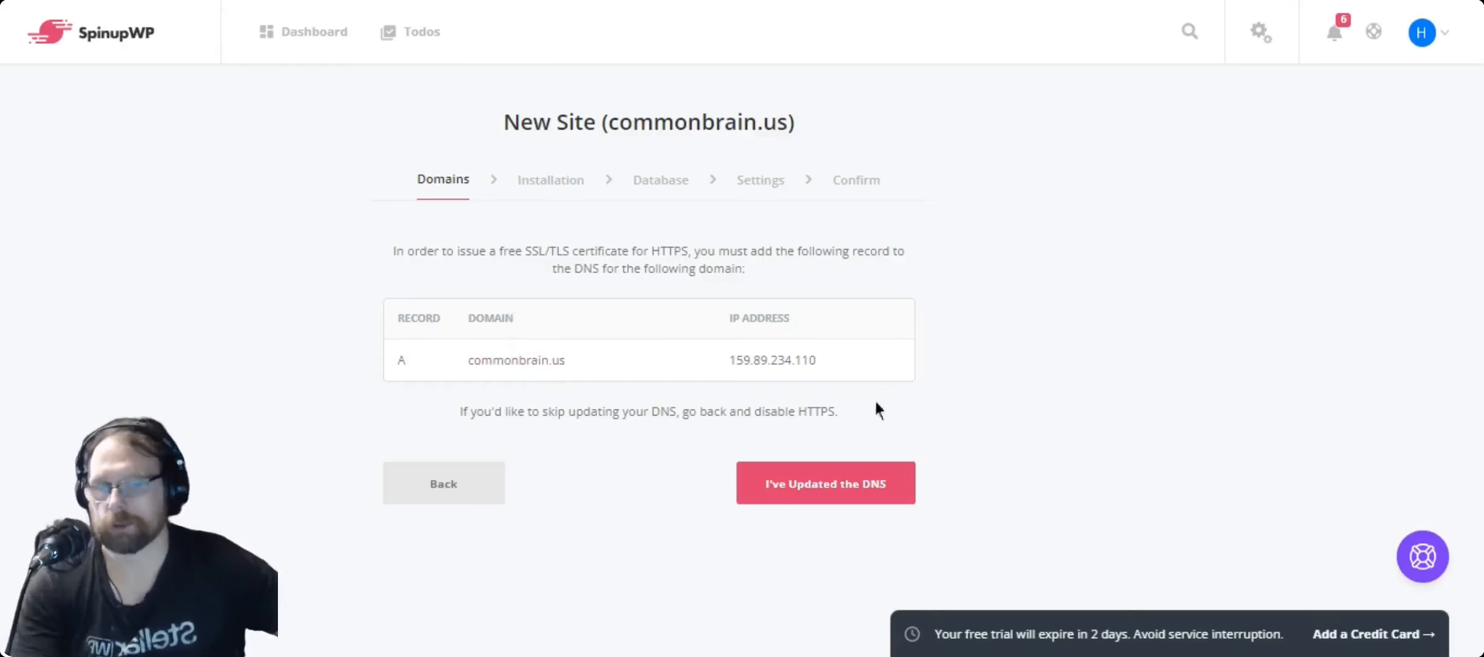
left_click(823, 485)
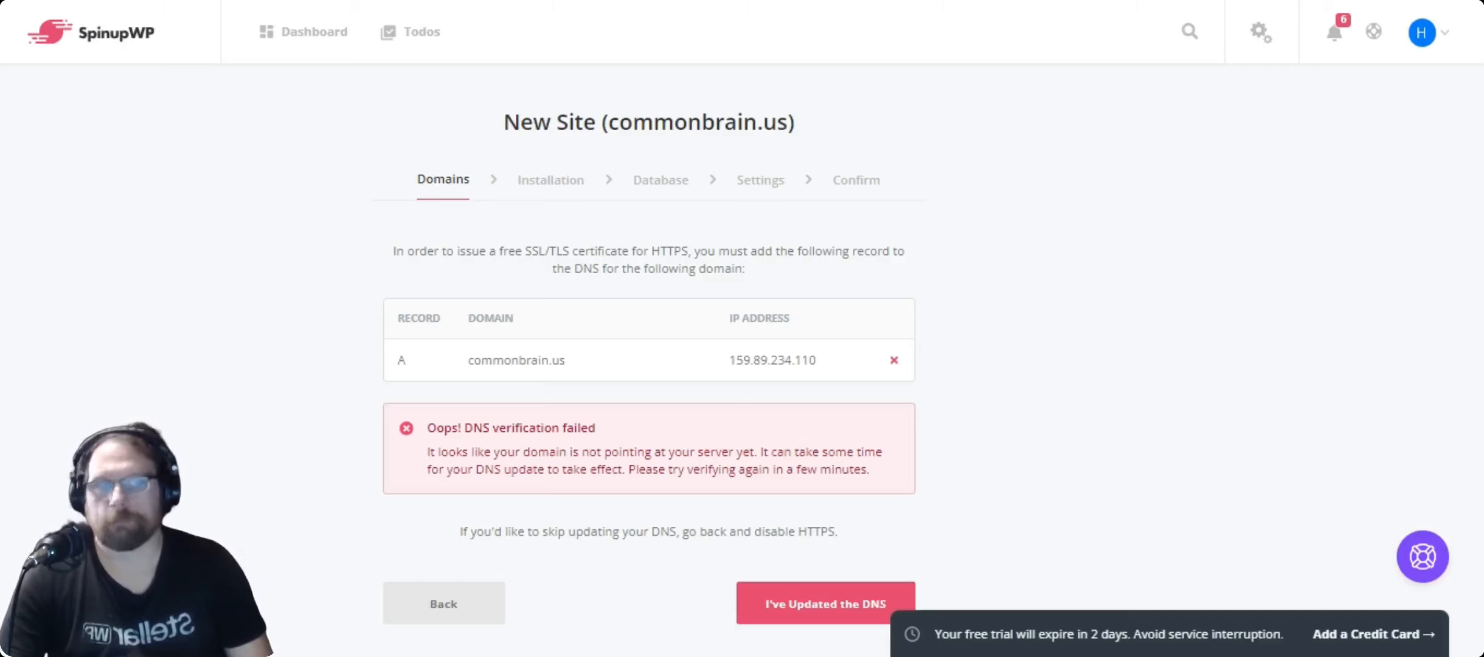
left_click(826, 603)
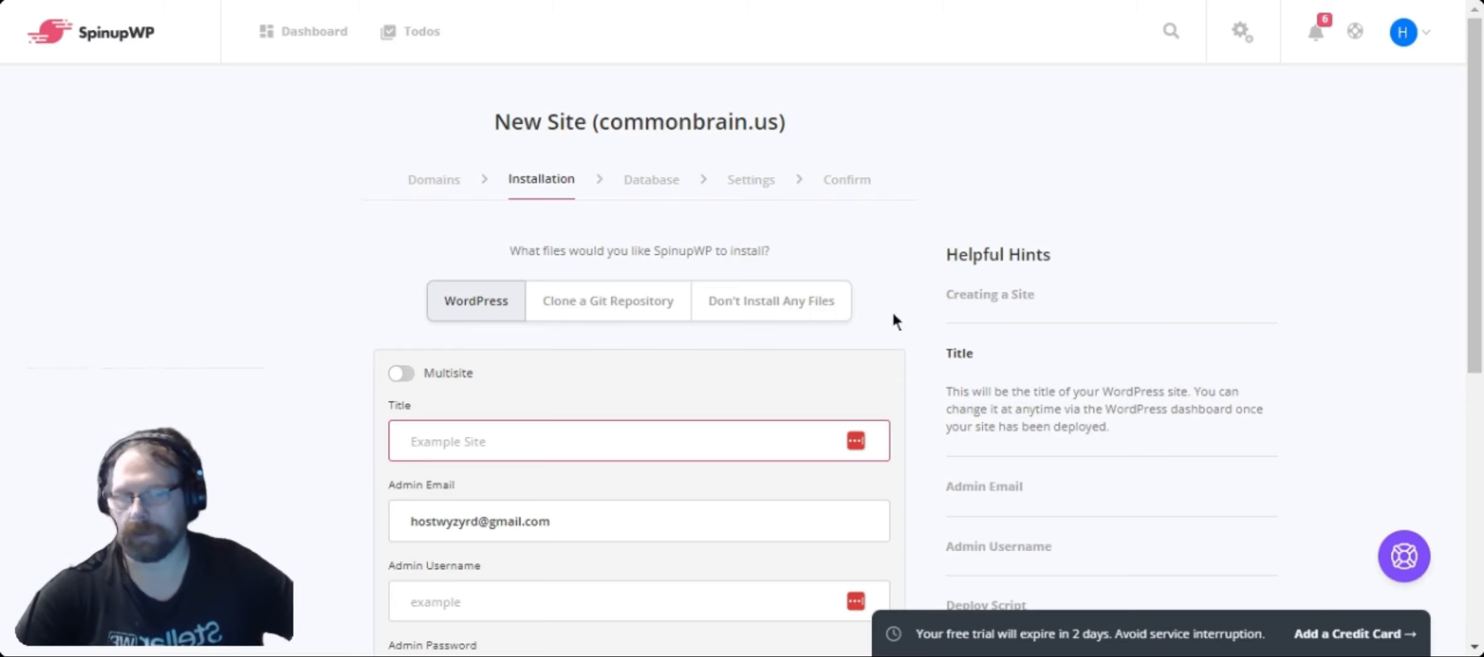
left_click(775, 298)
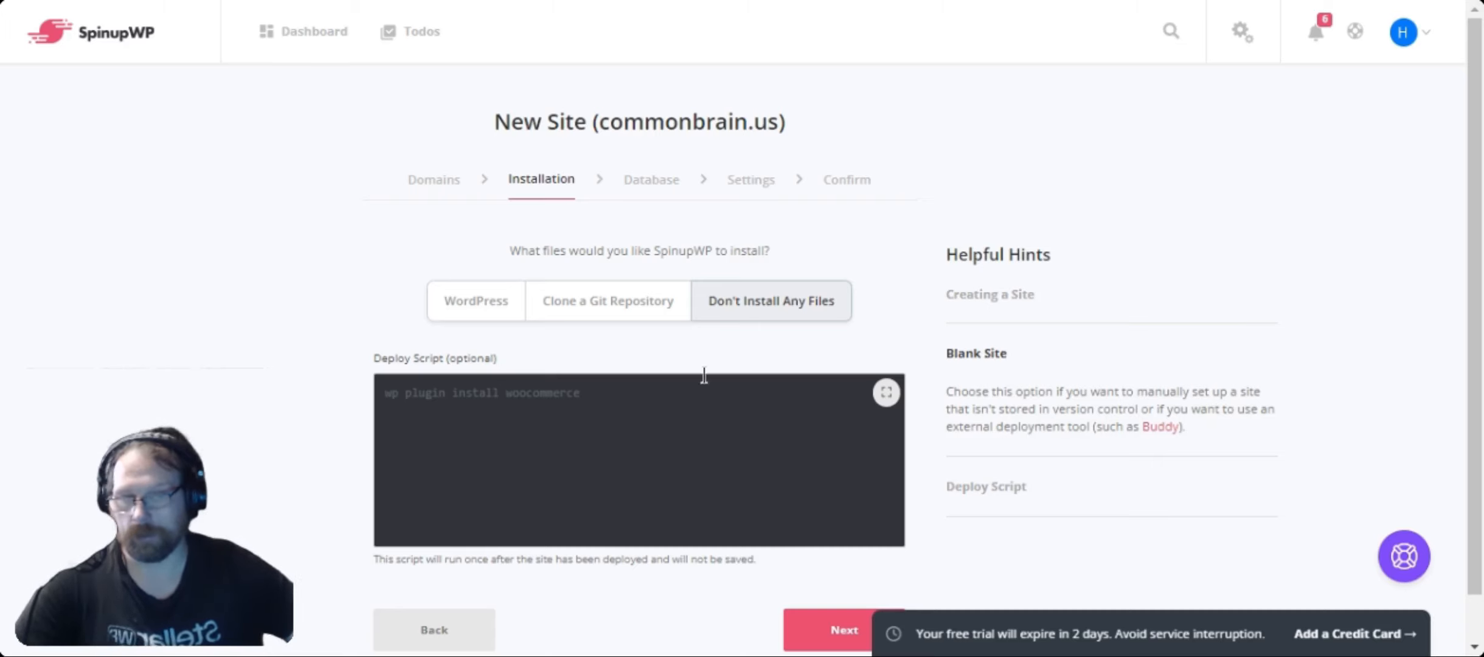
left_click(481, 307)
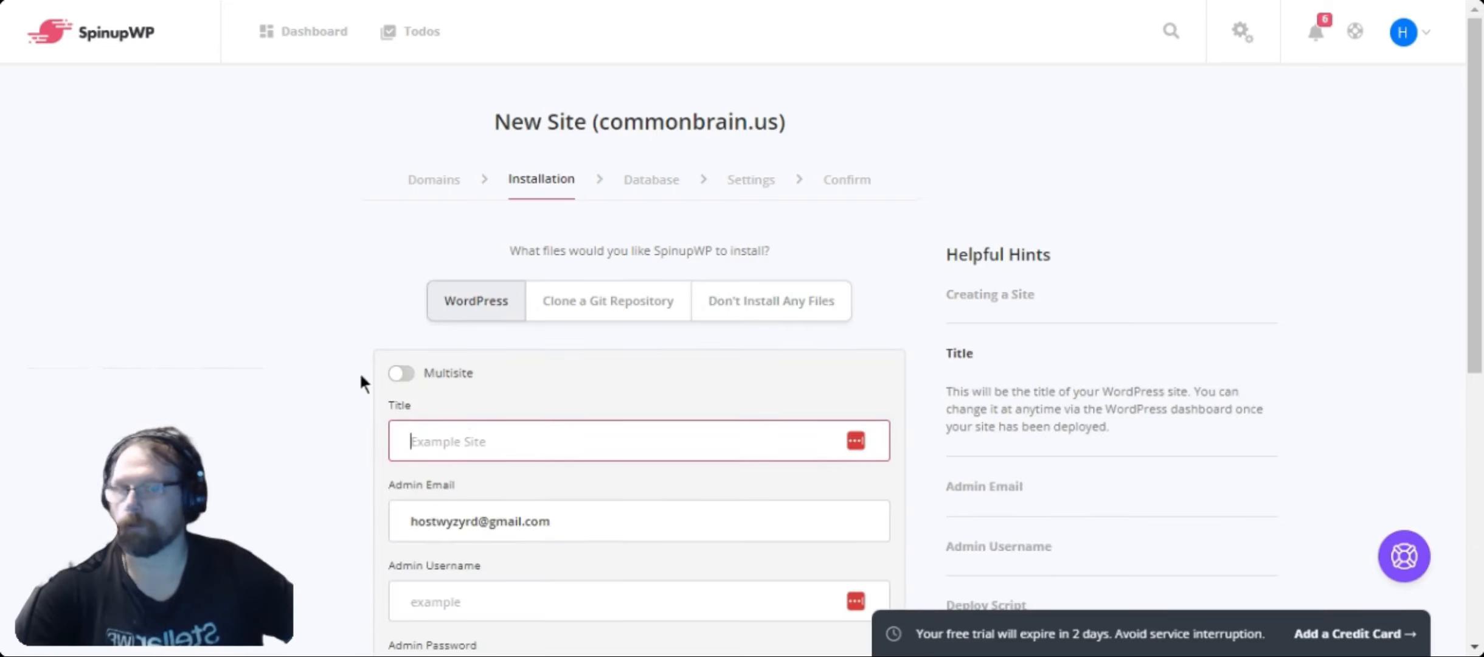
left_click(404, 374)
scroll(407, 374, "down", 1)
scroll(579, 181, "down", 3)
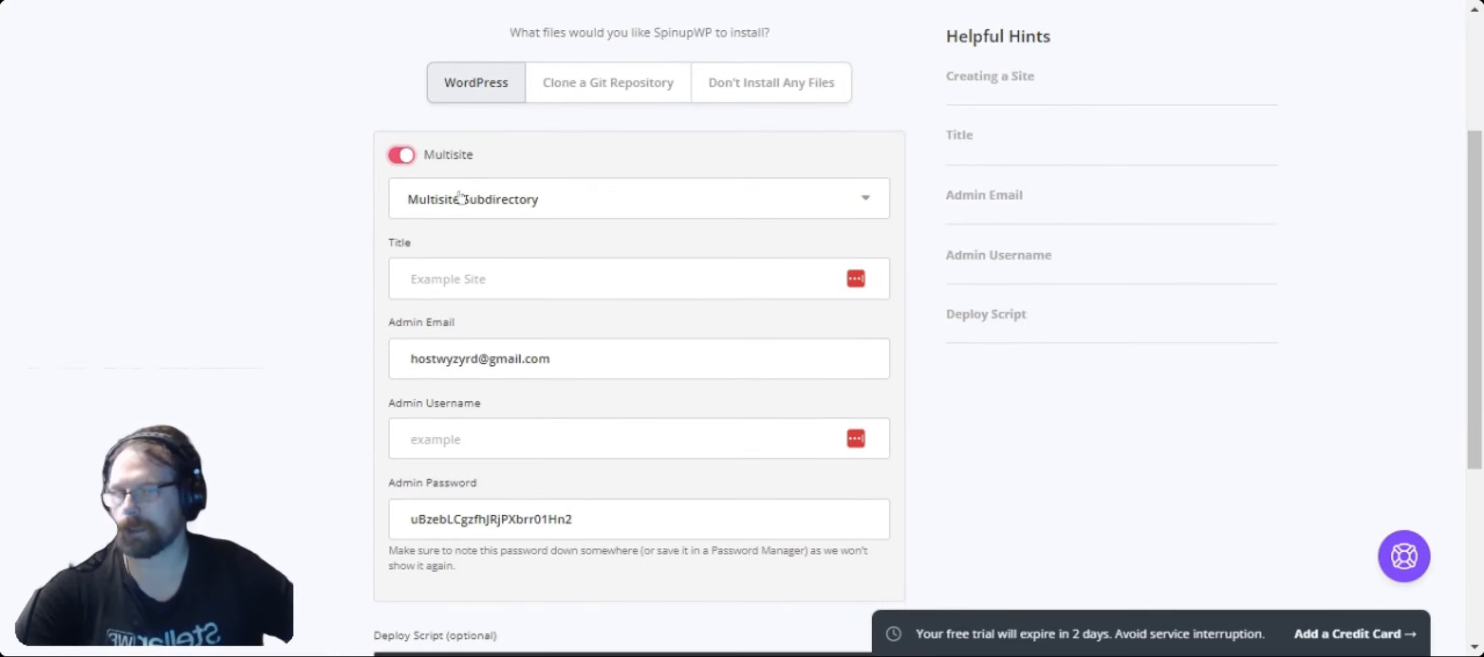
left_click(522, 211)
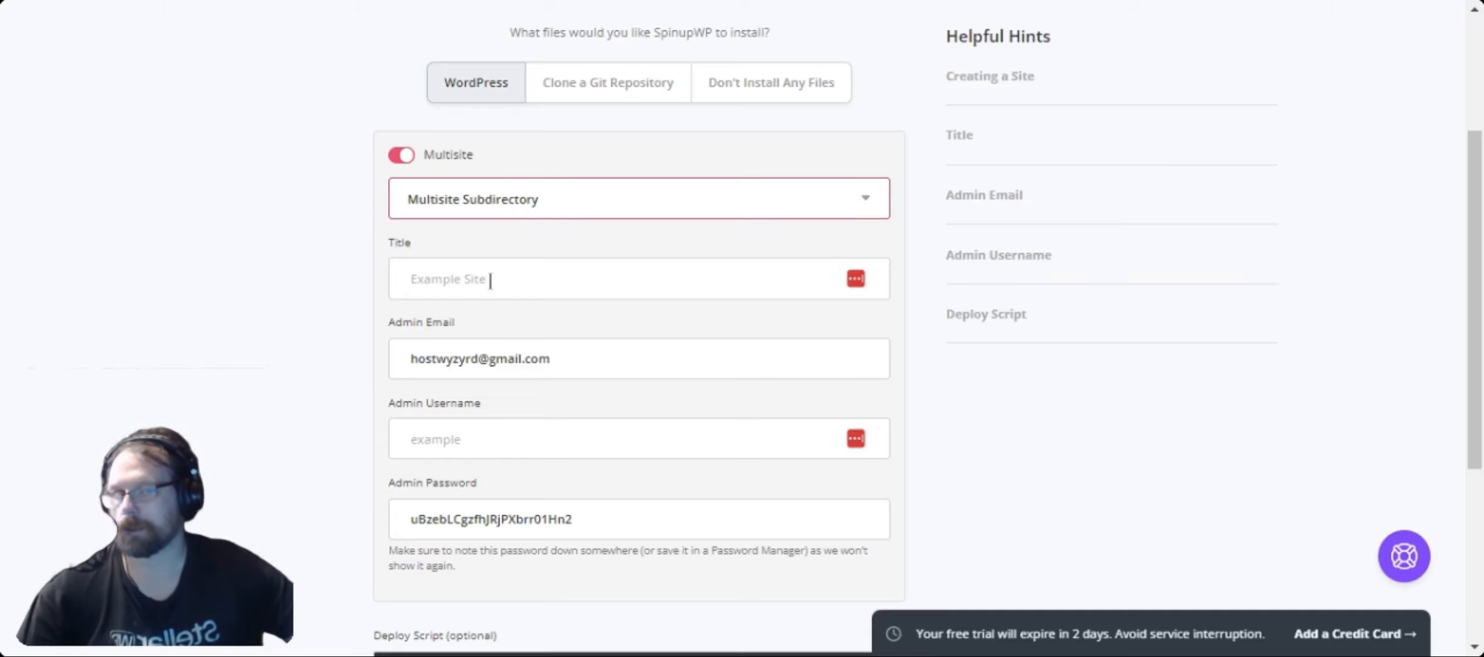
scroll(470, 477, "down", 2)
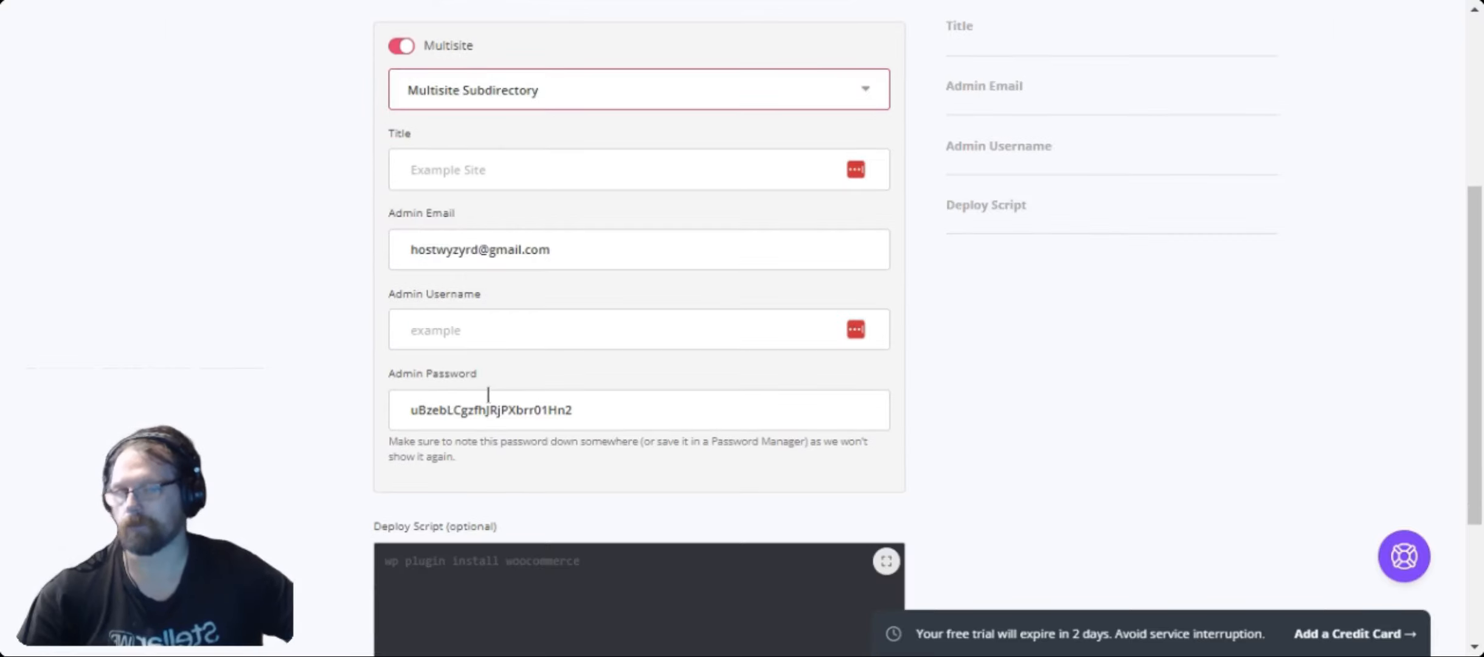
scroll(490, 393, "up", 4)
left_click(402, 264)
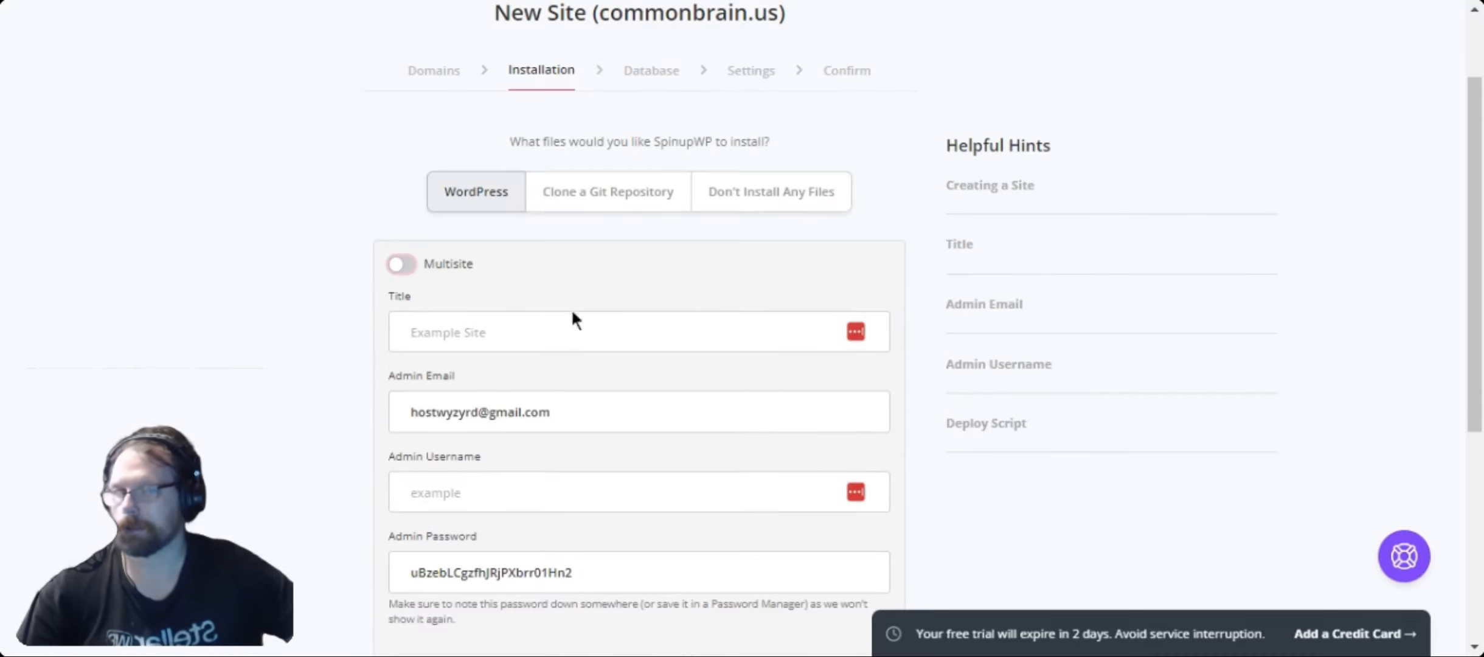
Give the single-site WordPress installation the title CommonBrain, fill in the admin username and submit the installation details.
left_click(495, 326)
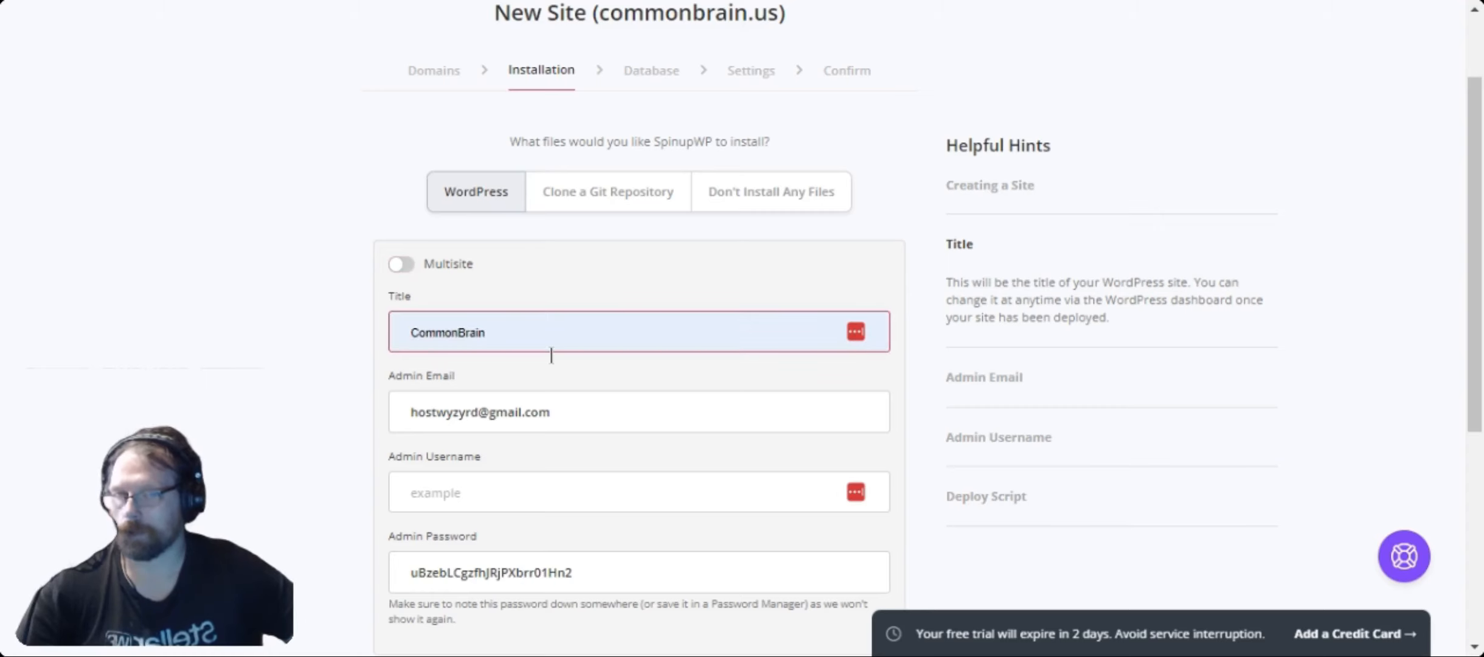
left_click(552, 357)
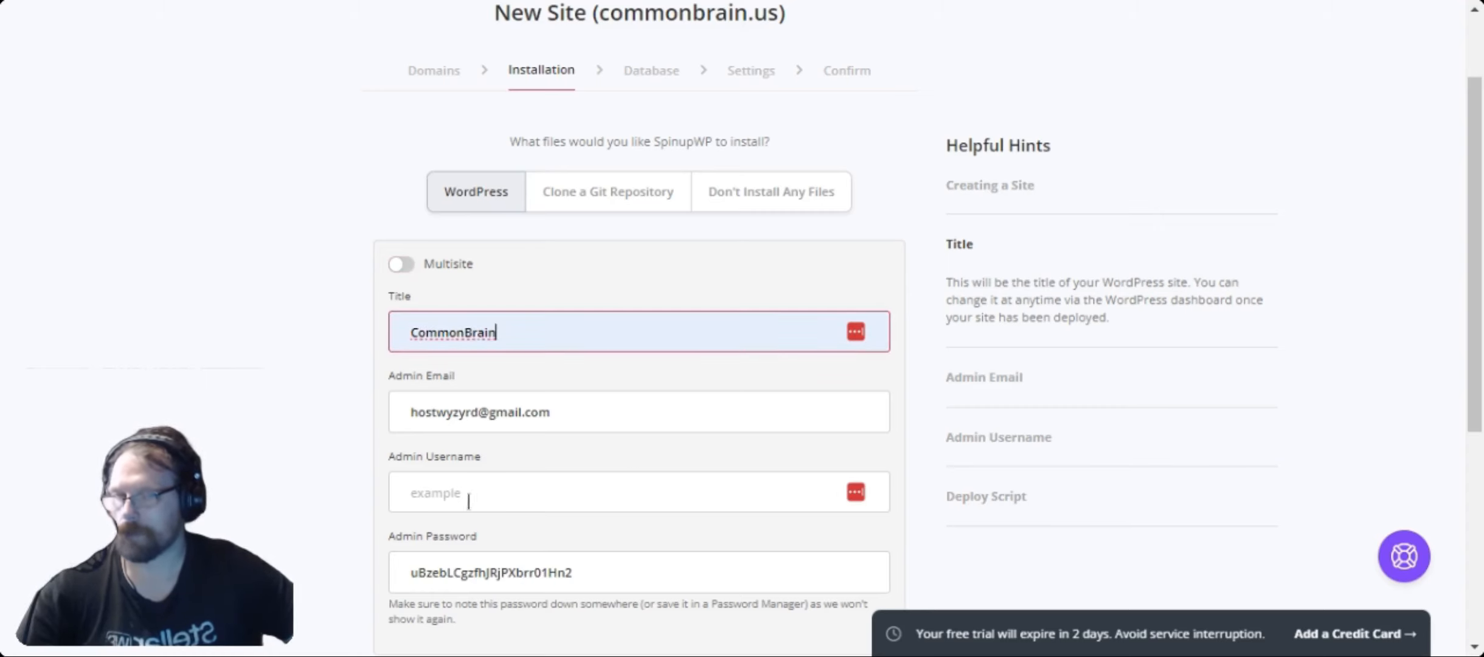
left_click(528, 502)
left_click(520, 518)
scroll(770, 347, "down", 3)
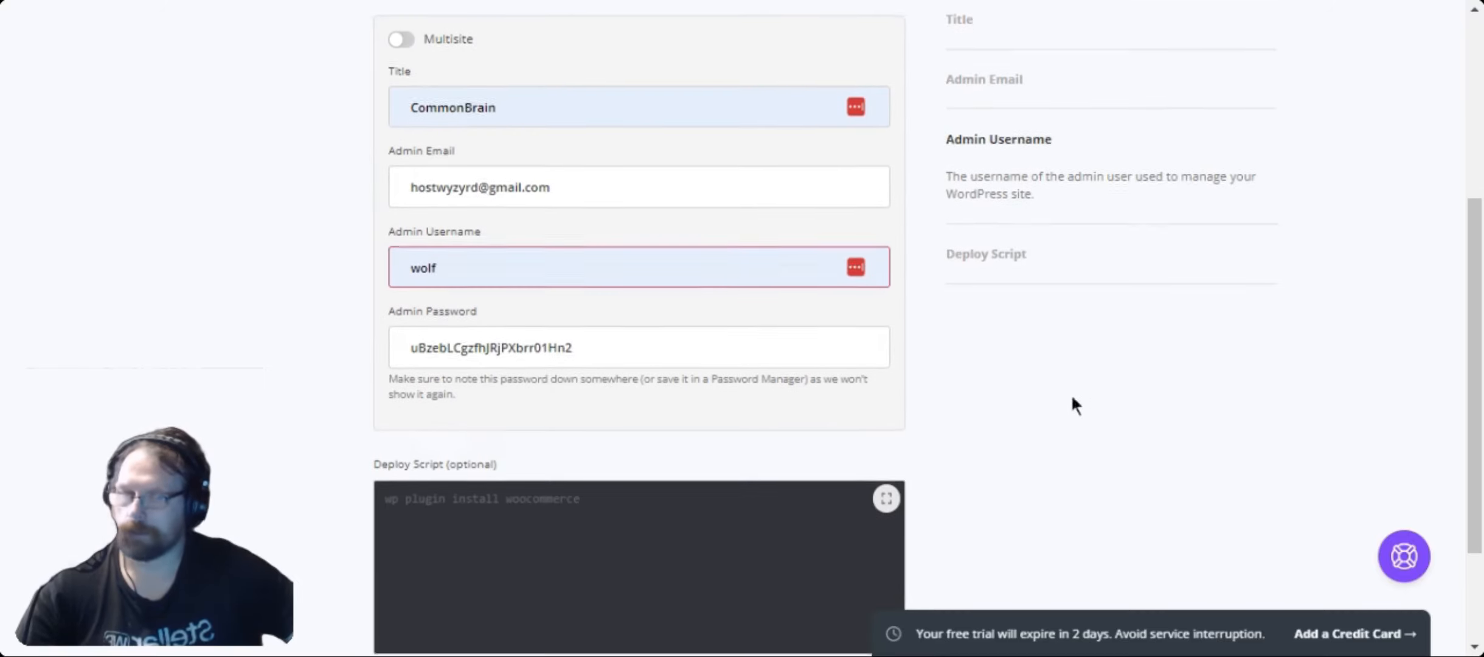
scroll(1073, 400, "down", 3)
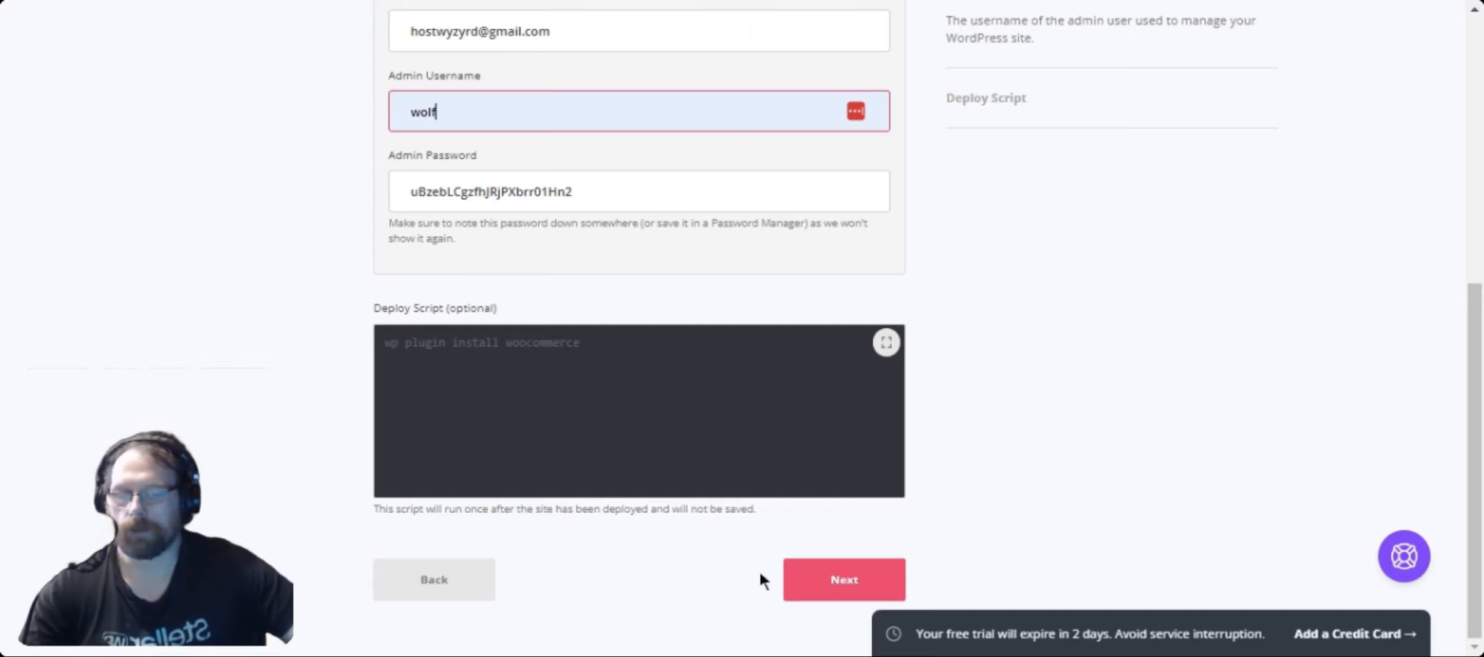
left_click(845, 587)
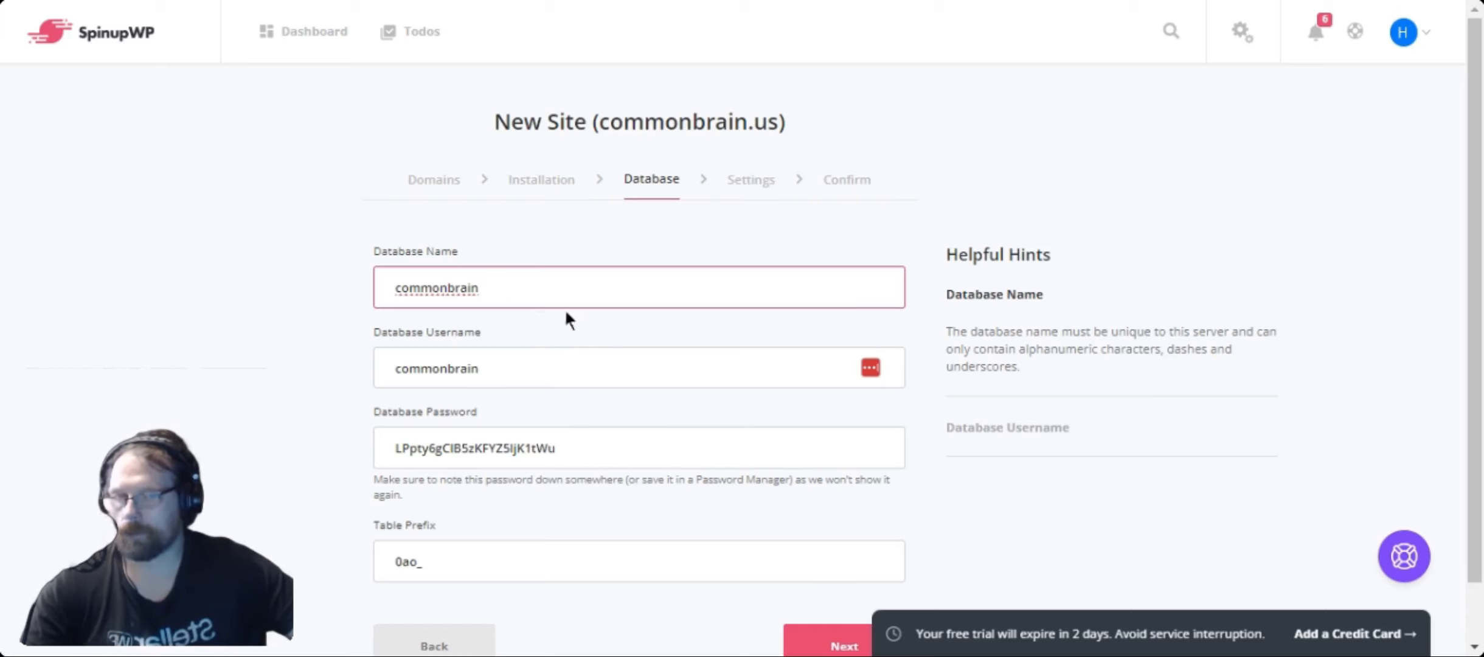
Accept the suggested database details and use PHP 8.1 for the site.
scroll(584, 435, "down", 1)
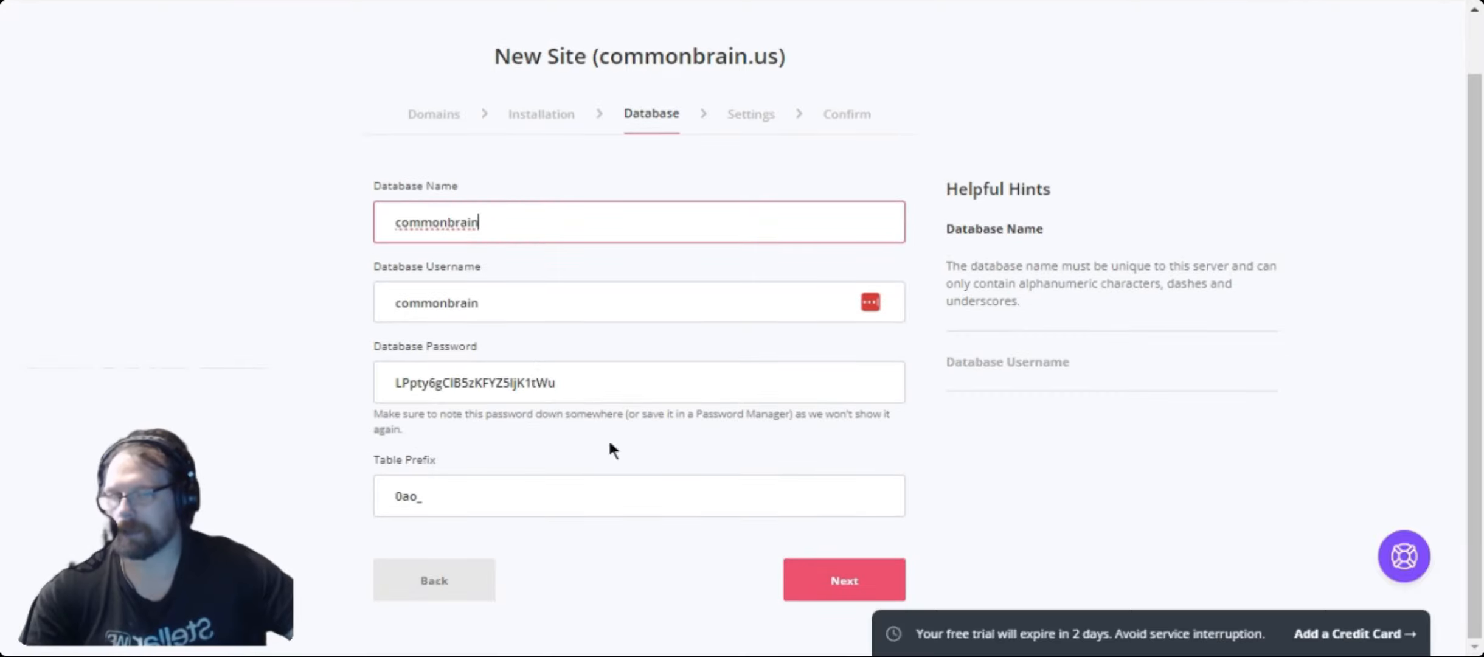
left_click(845, 588)
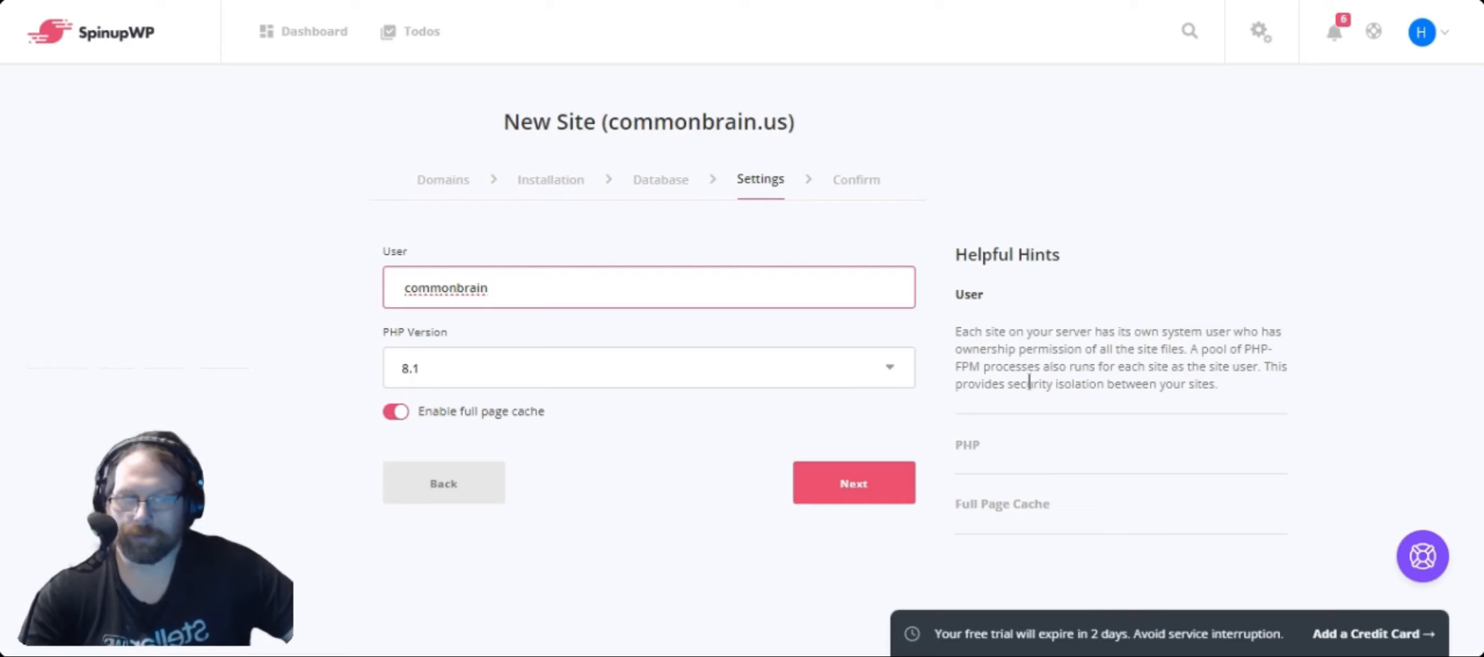
left_click(498, 378)
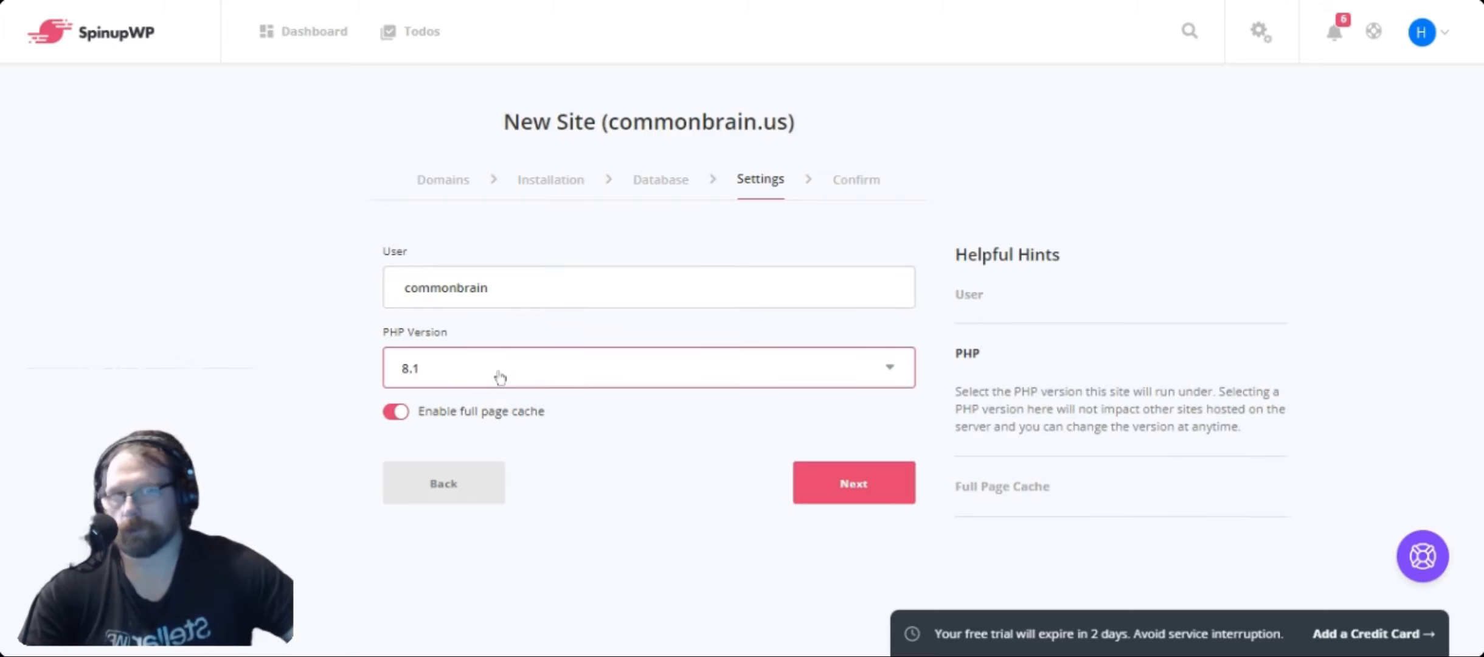
left_click(622, 506)
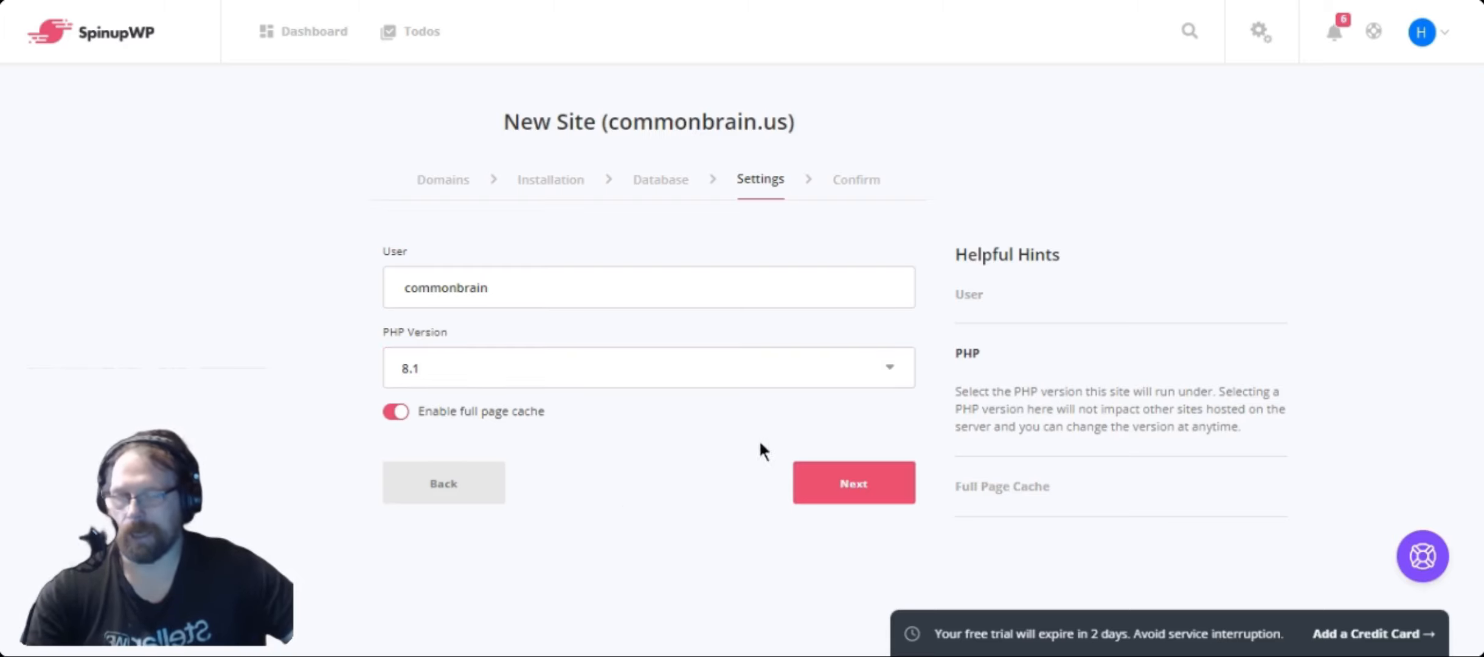
Submit the site settings with full page cache enabled and add the commonbrain.us site from the summary.
left_click(861, 488)
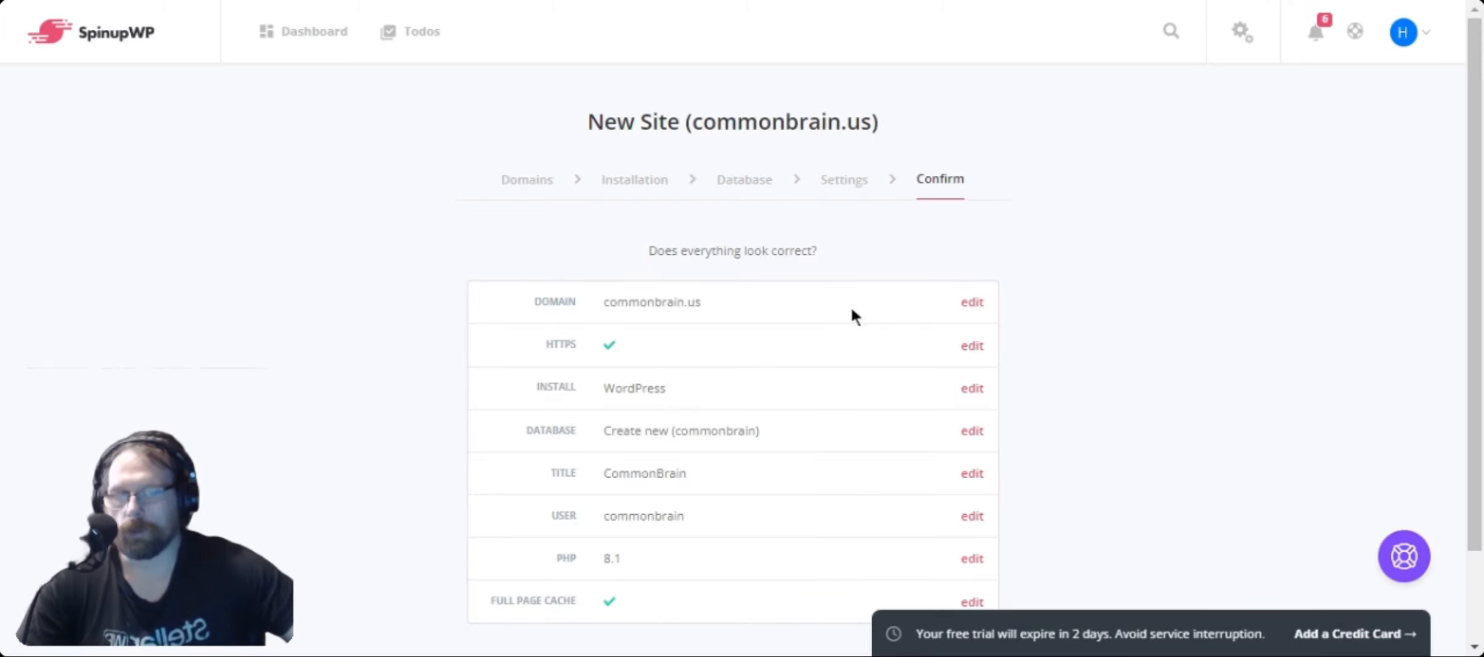
scroll(851, 319, "down", 2)
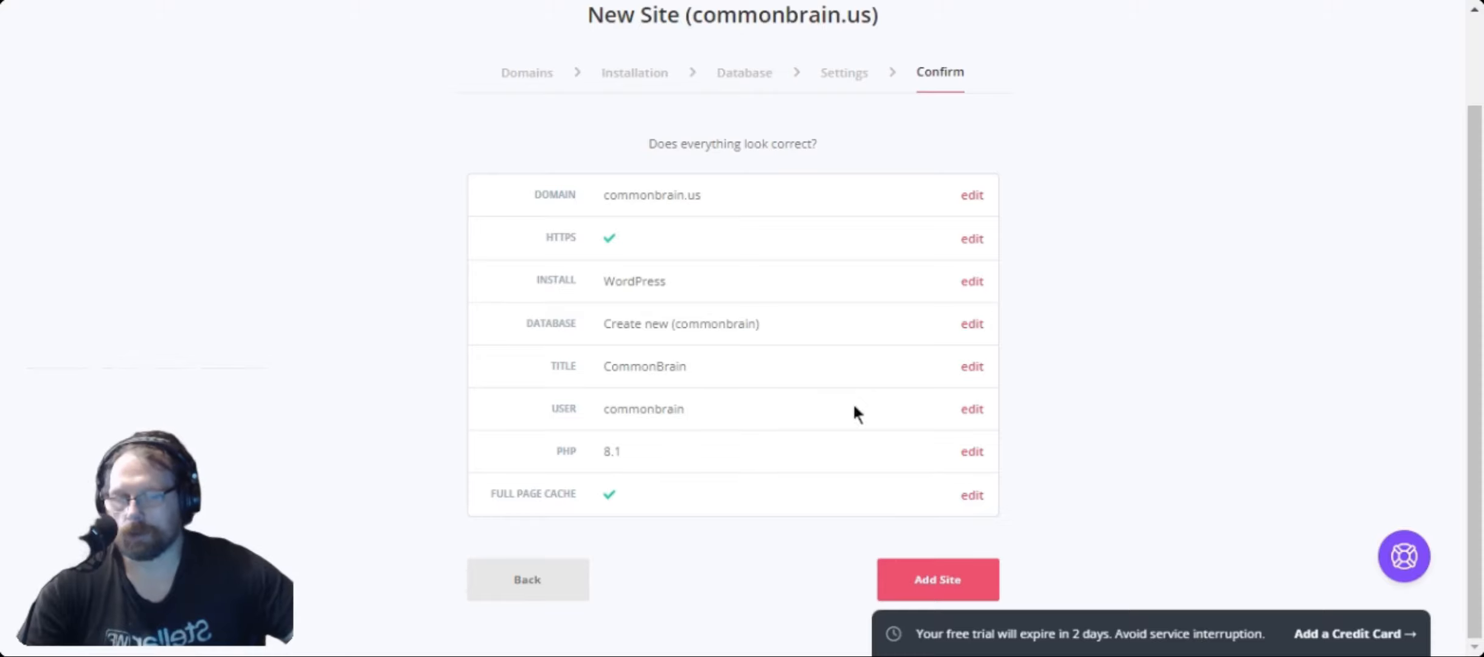
left_click(955, 580)
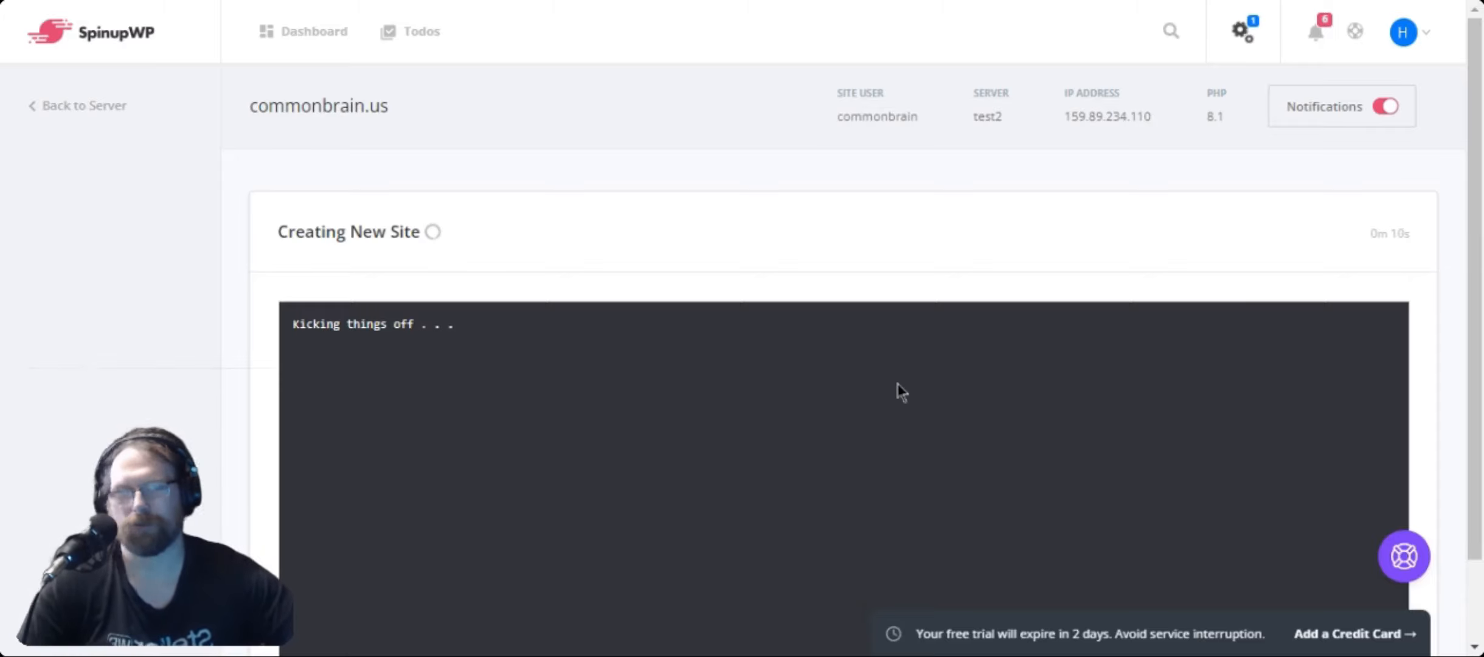
Examine the new site's dashboard, including the extra site actions and the updates, backups, Git, HTTPS and page cache summaries.
scroll(839, 376, "down", 2)
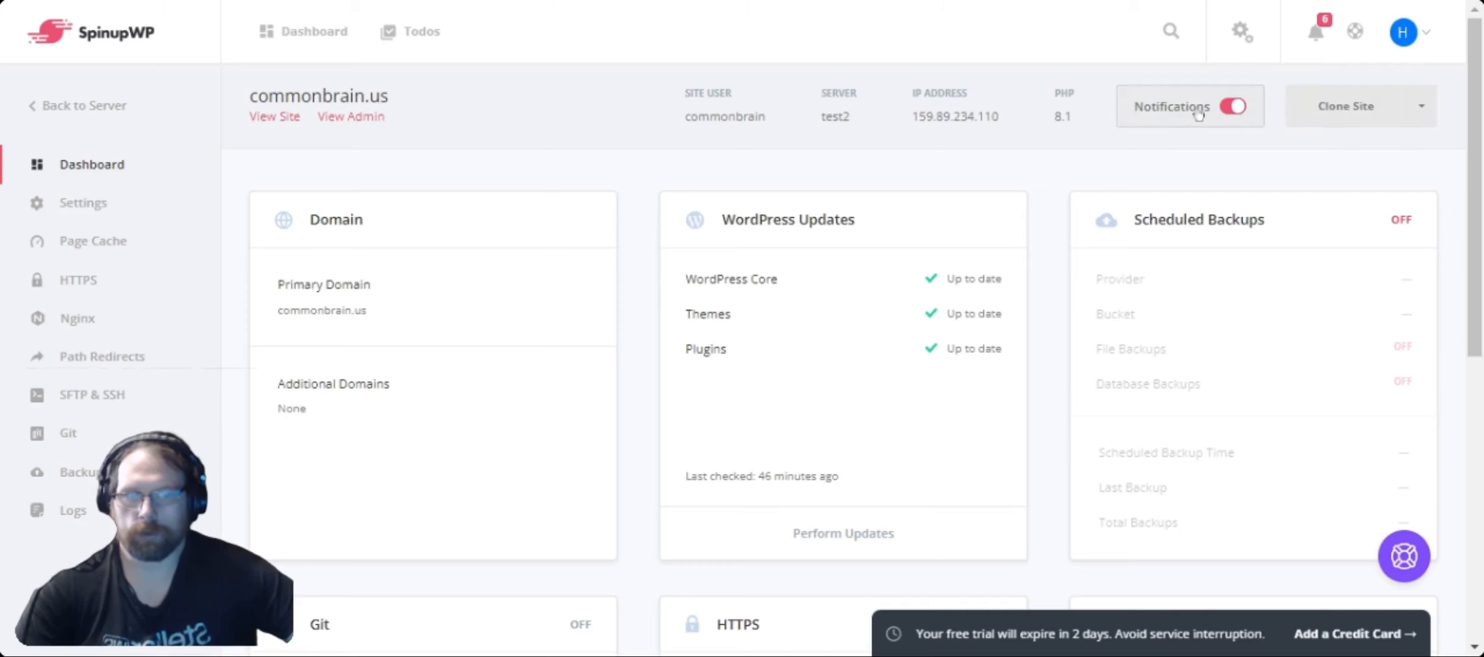
left_click(1419, 109)
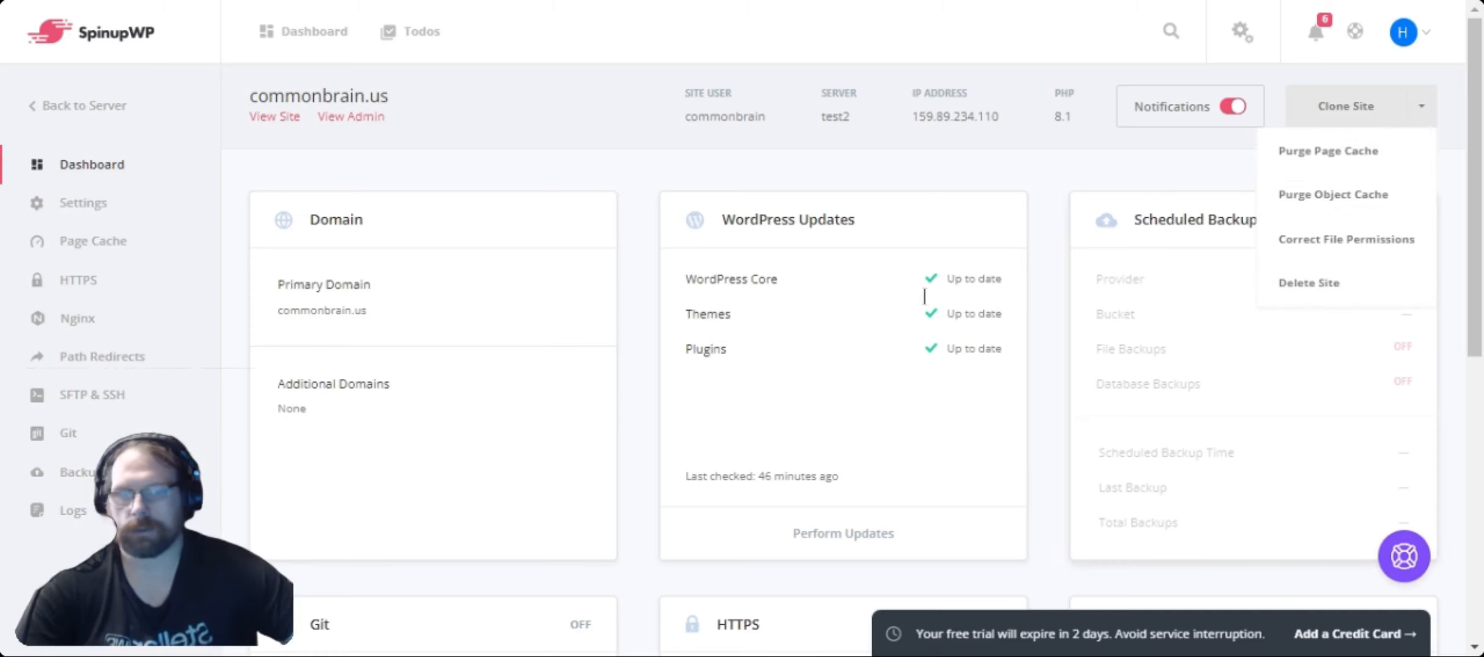
left_click(1063, 158)
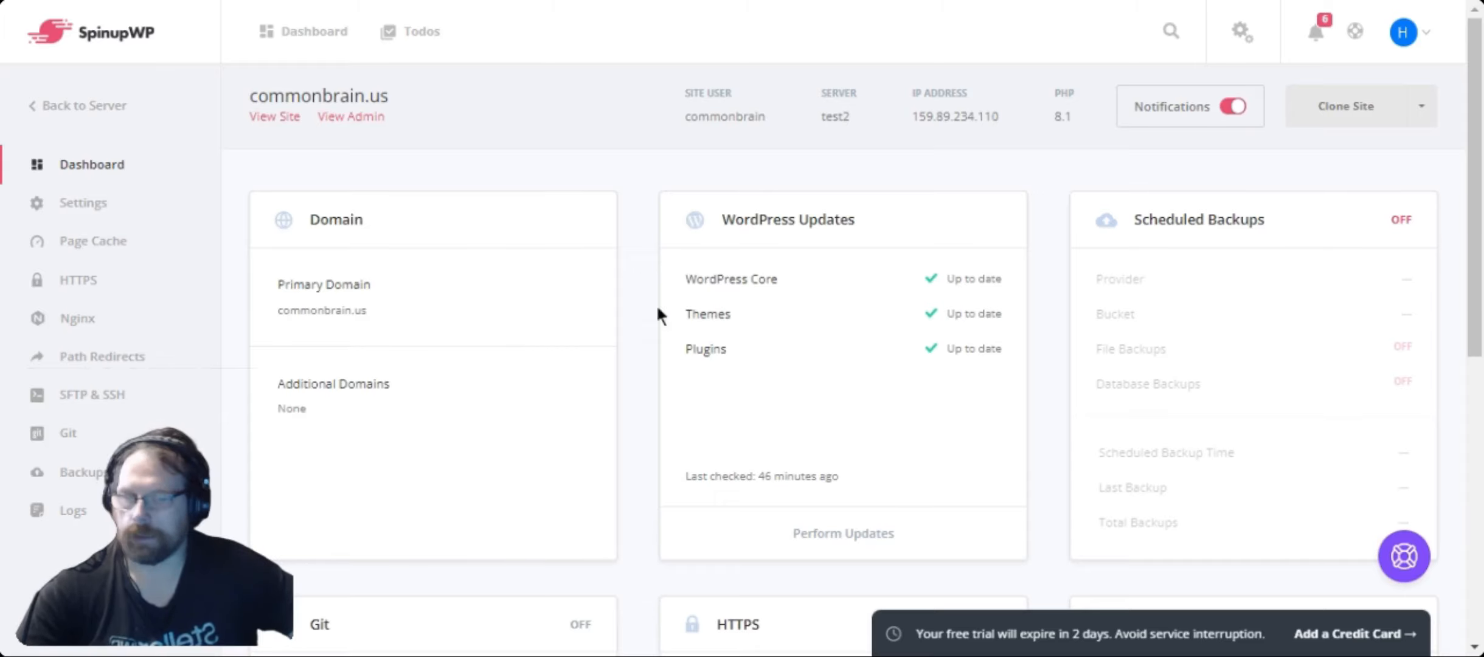
scroll(995, 359, "down", 3)
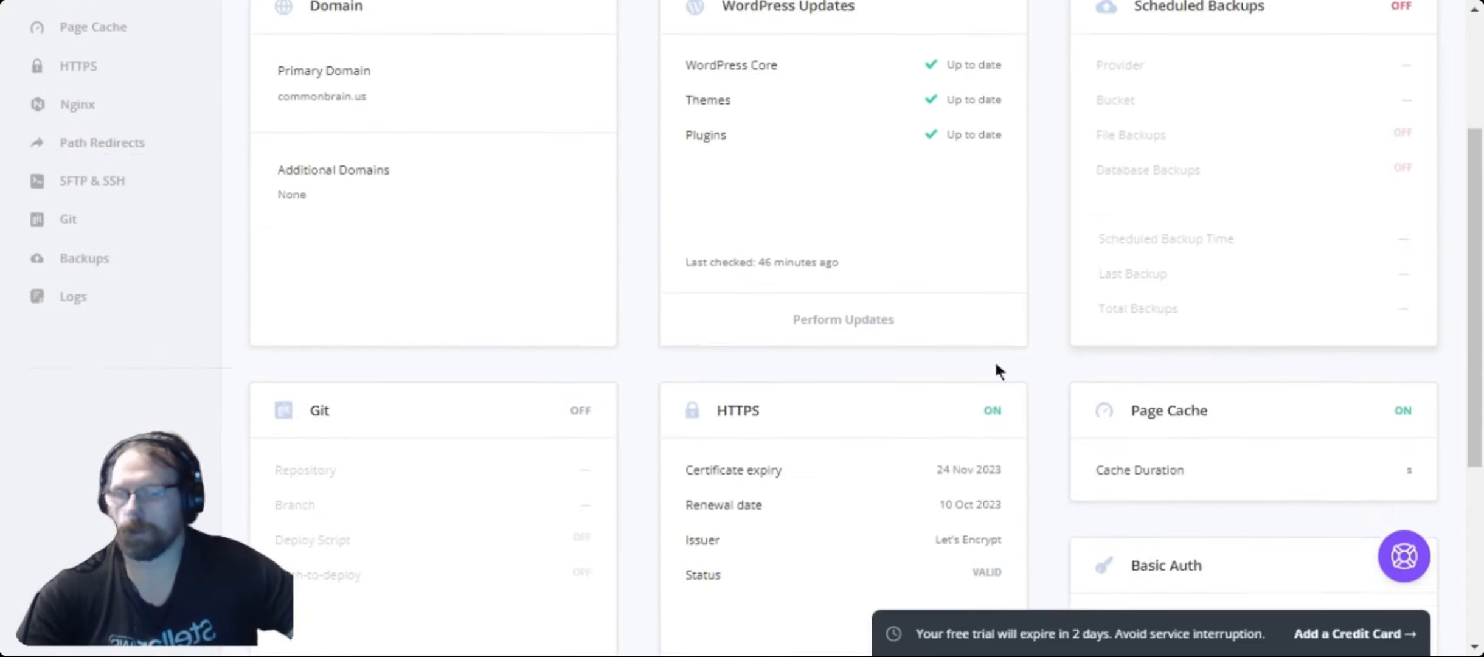
scroll(606, 412, "down", 2)
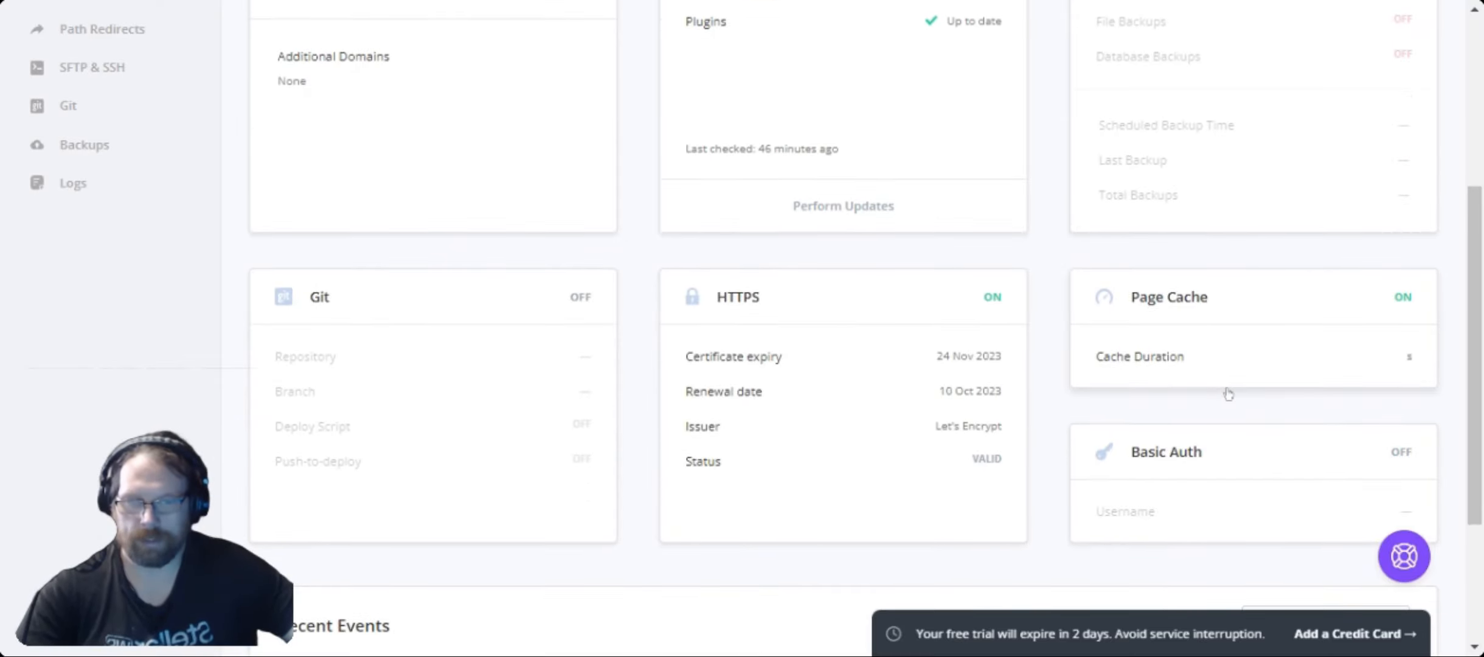
scroll(1225, 397, "up", 5)
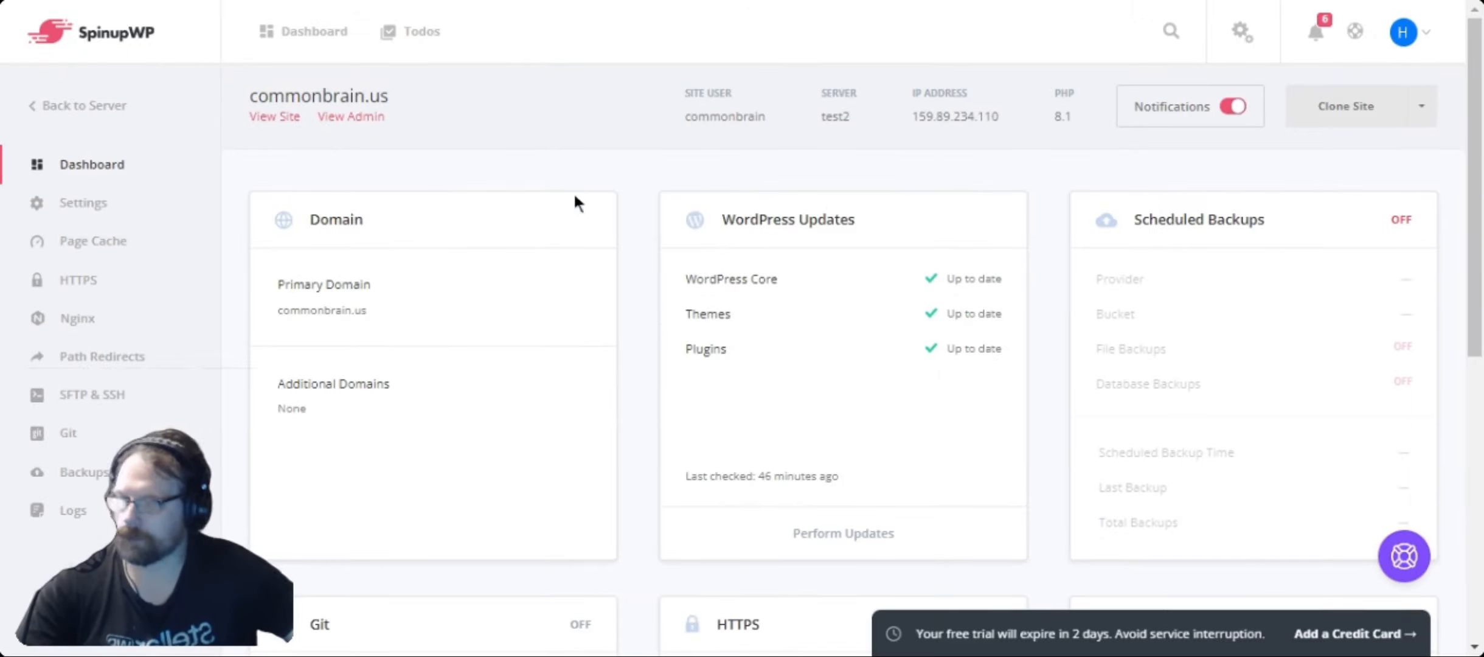
scroll(1084, 256, "down", 5)
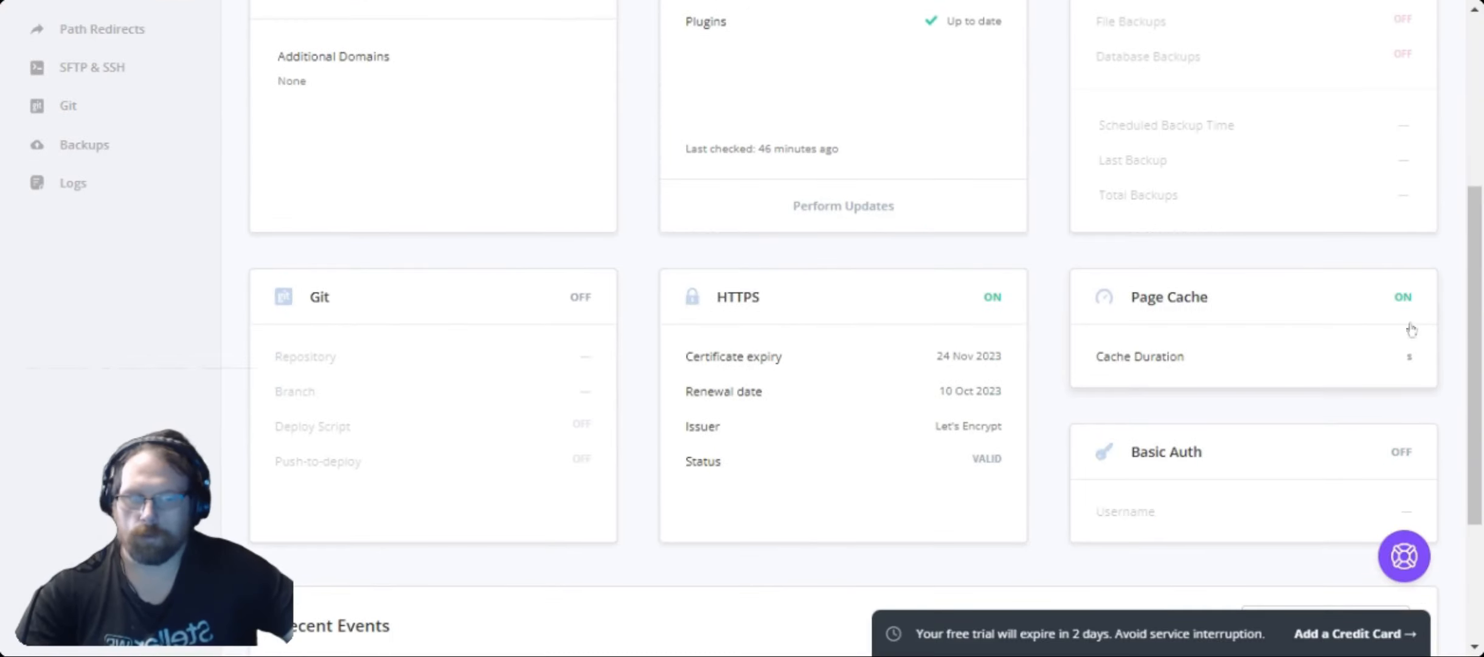
Open the site's page cache settings, switch the cache off and on again, and review the cache duration and path exclusions.
left_click(1396, 367)
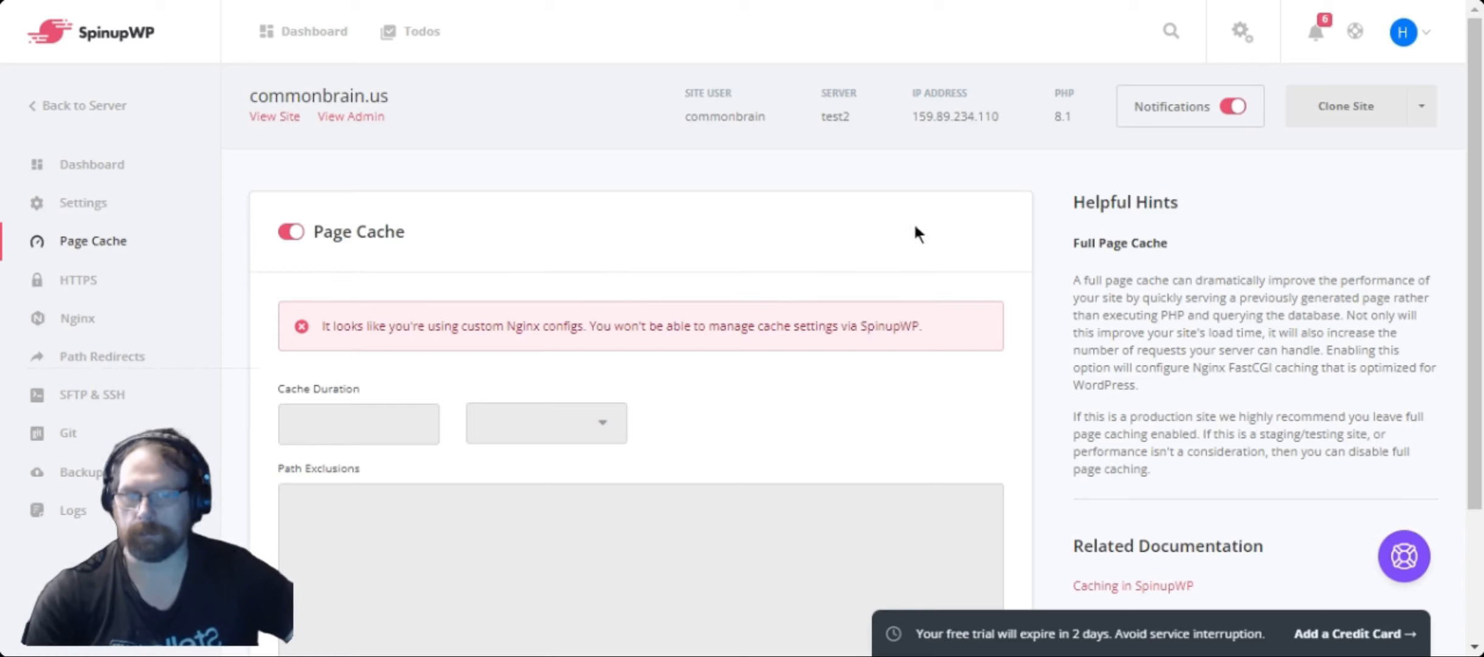
left_click(292, 232)
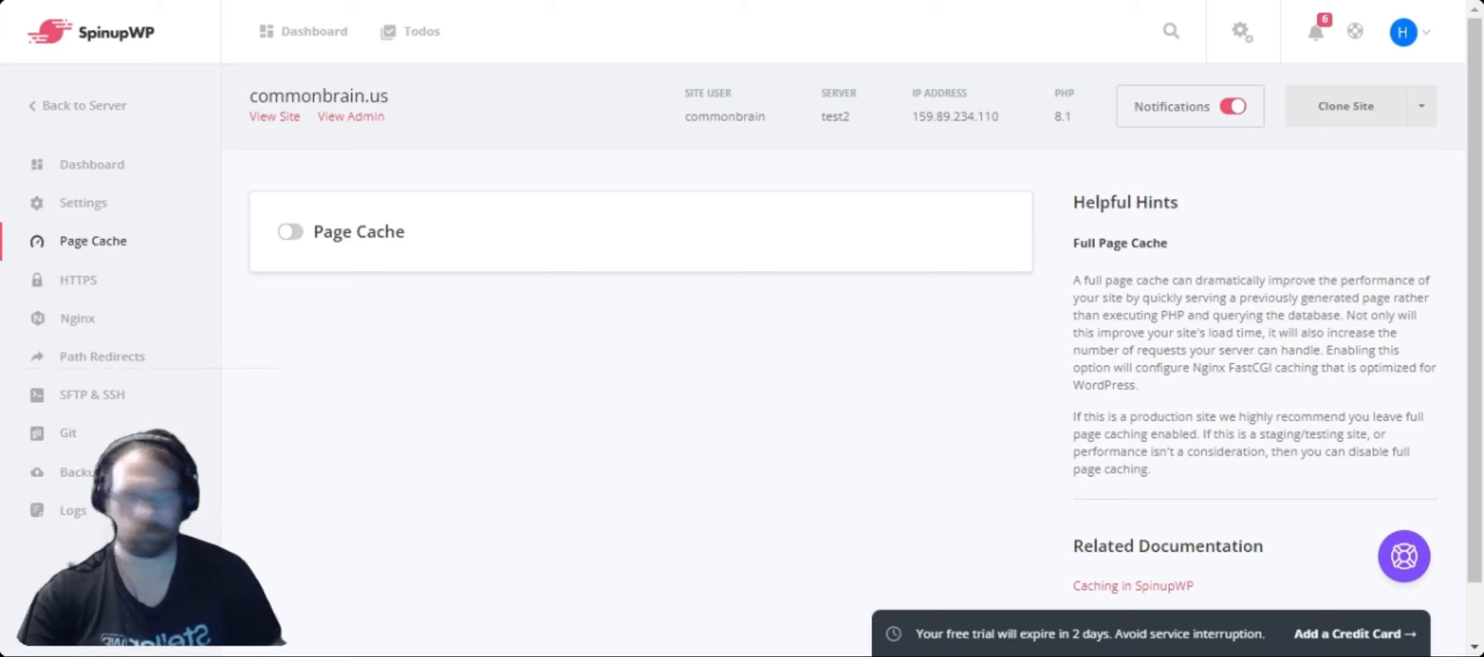
left_click(288, 232)
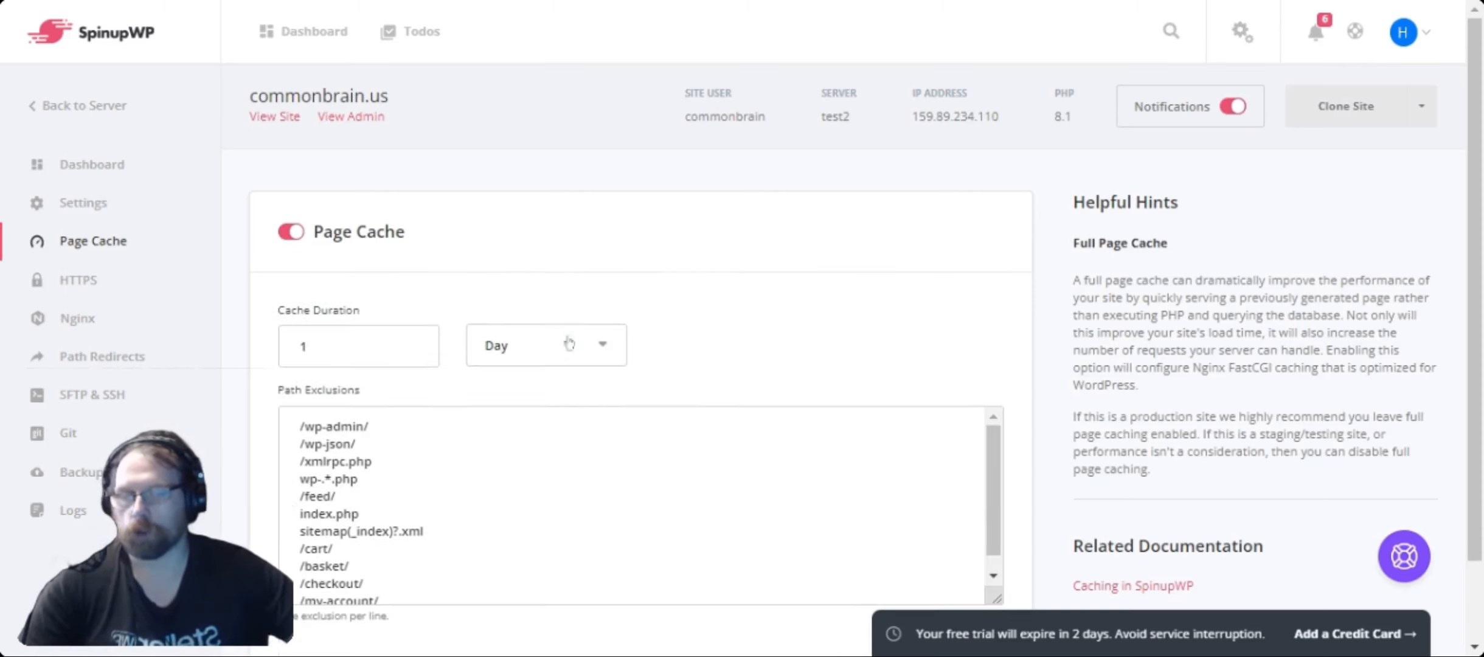
scroll(714, 290, "down", 1)
scroll(715, 303, "down", 2)
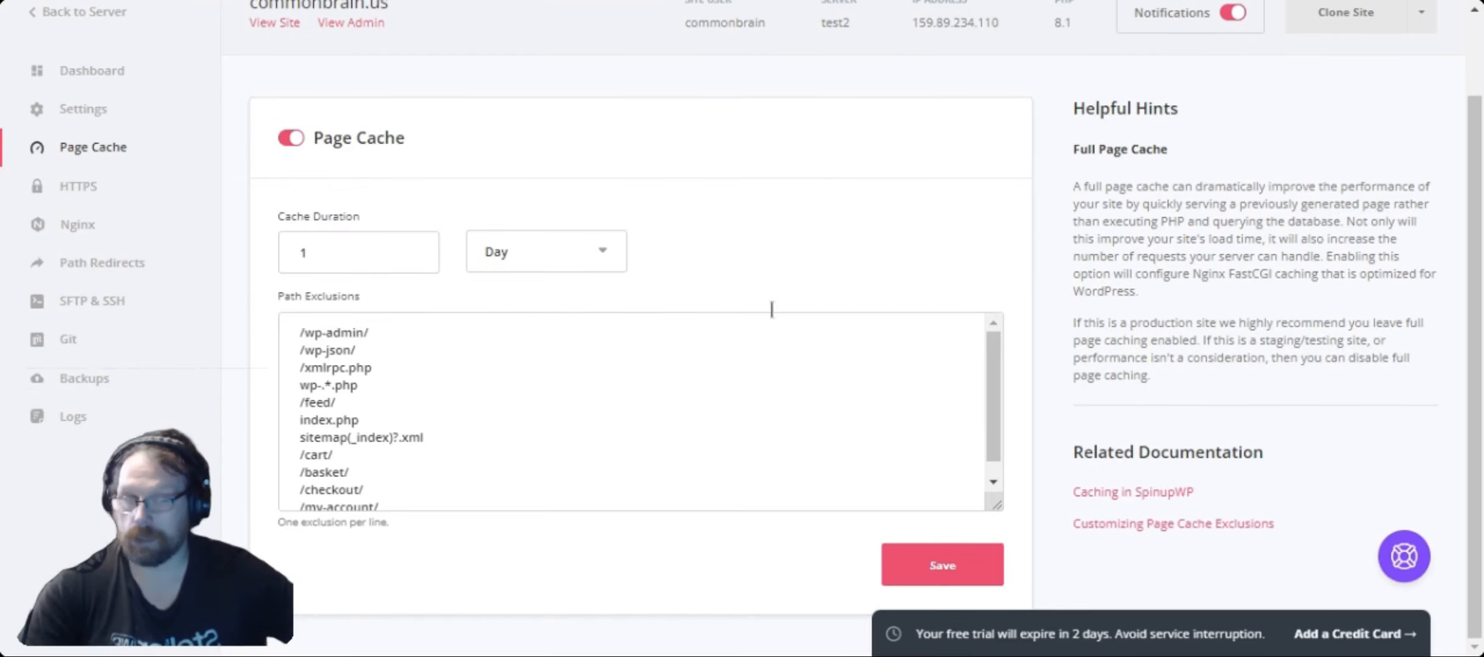
scroll(772, 309, "up", 2)
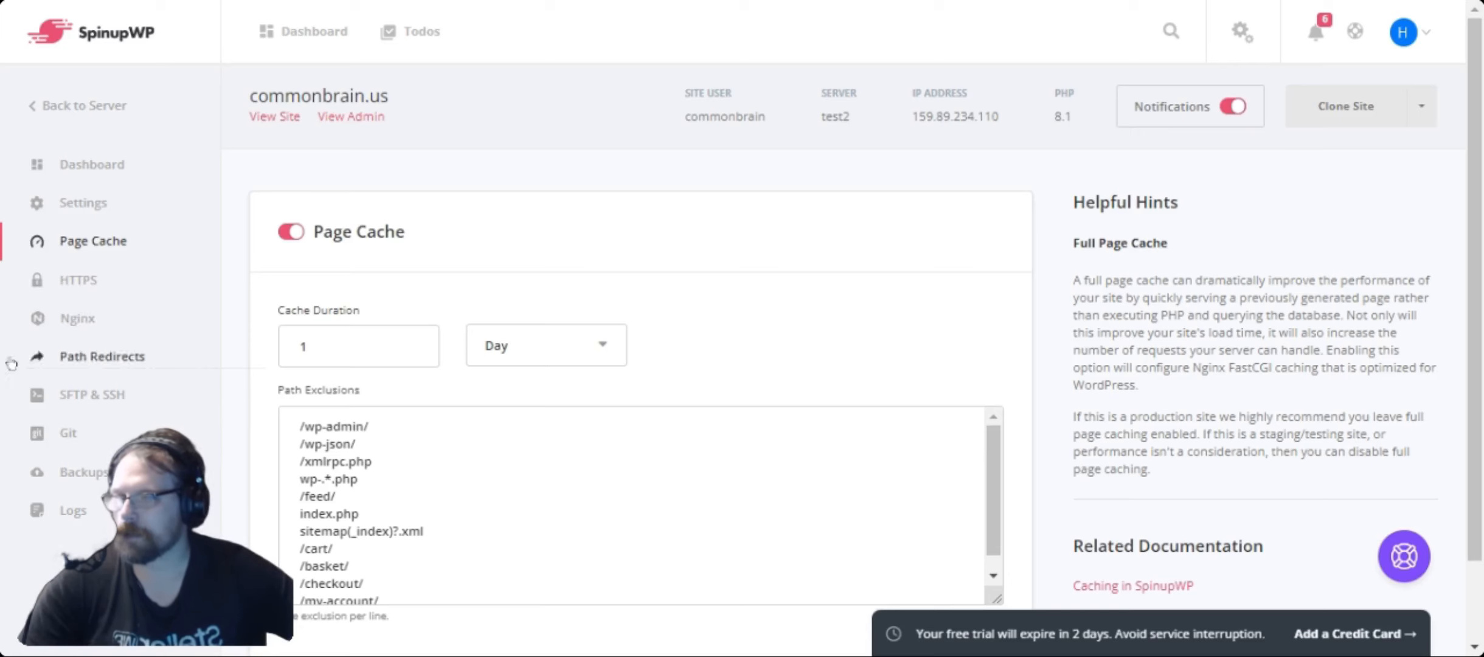
Review the site's HTTPS certificate settings, Nginx options and path redirects.
left_click(74, 286)
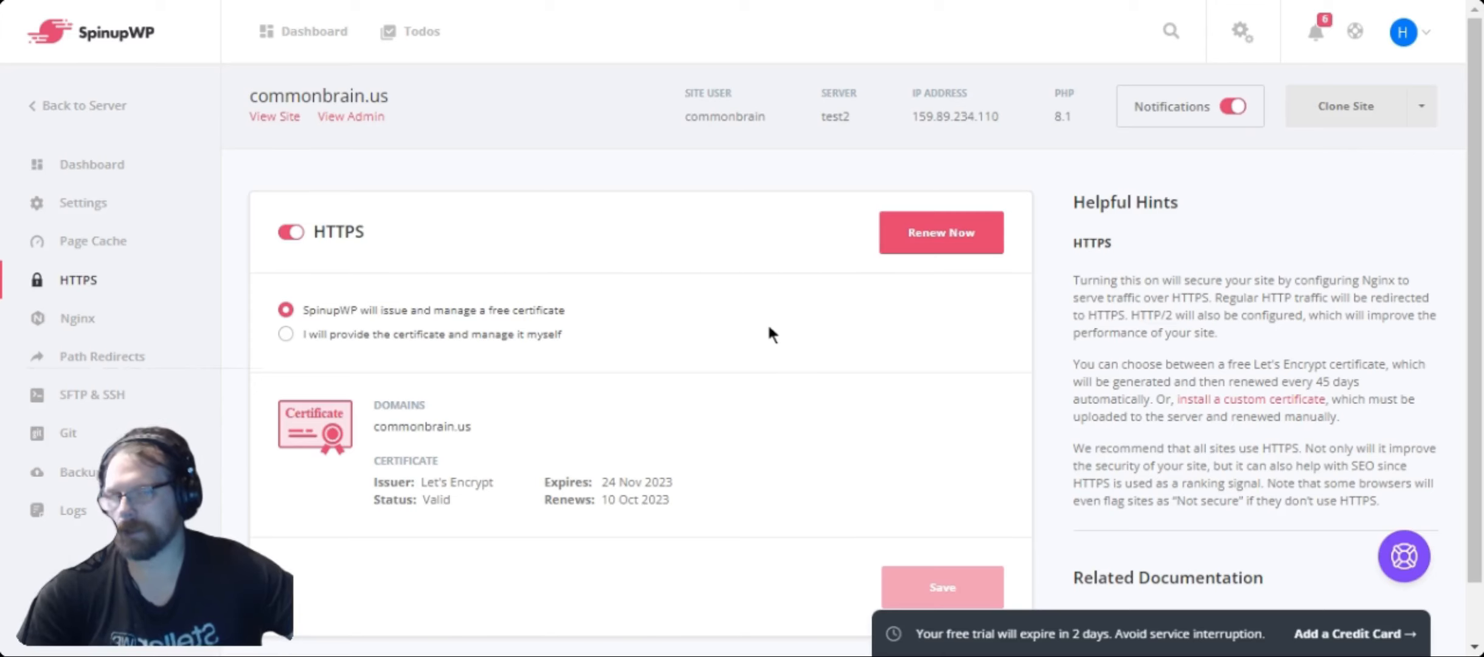
scroll(764, 328, "down", 1)
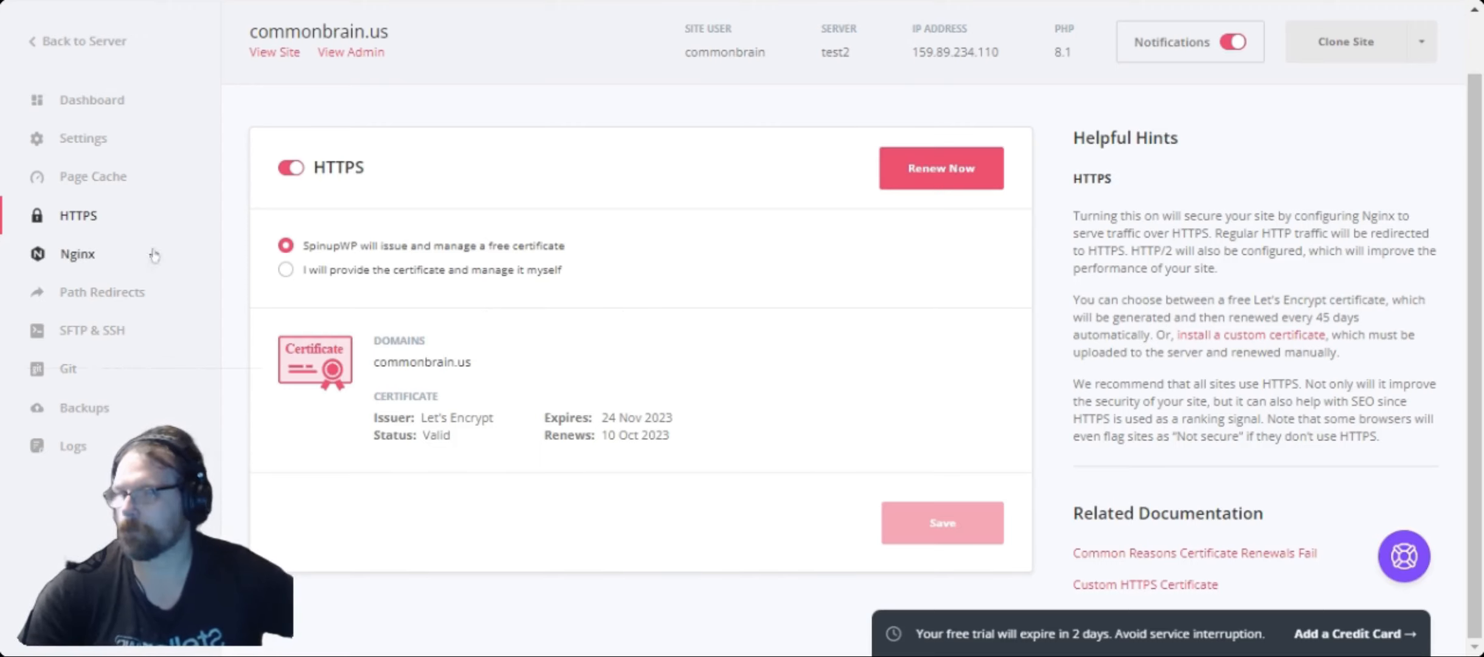
left_click(73, 248)
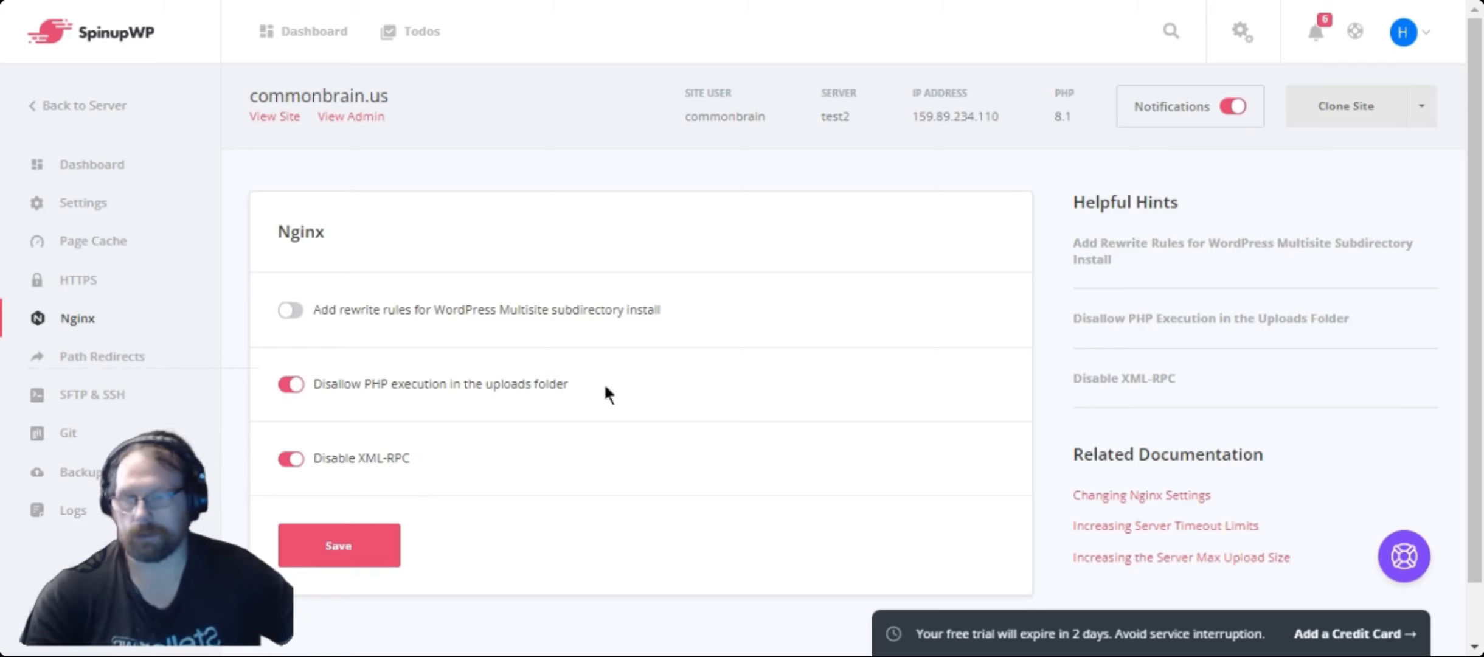
left_click(182, 368)
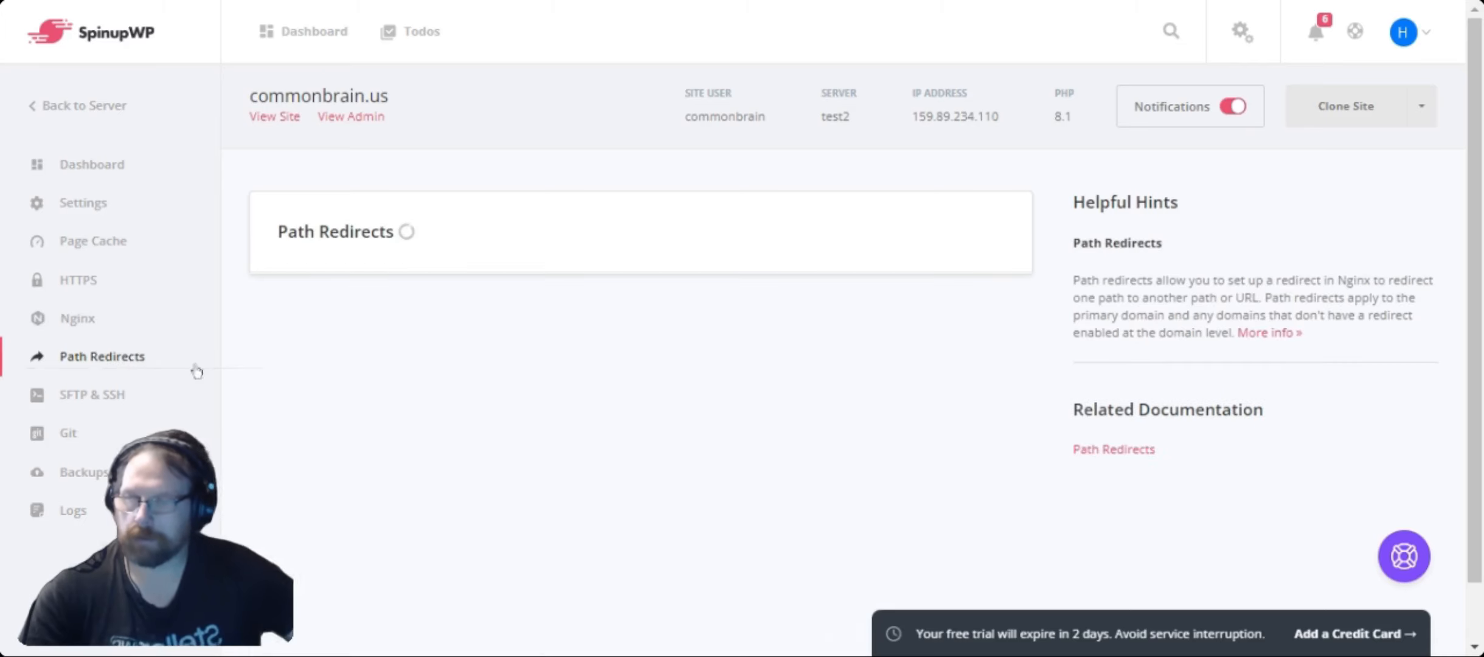
scroll(730, 404, "down", 1)
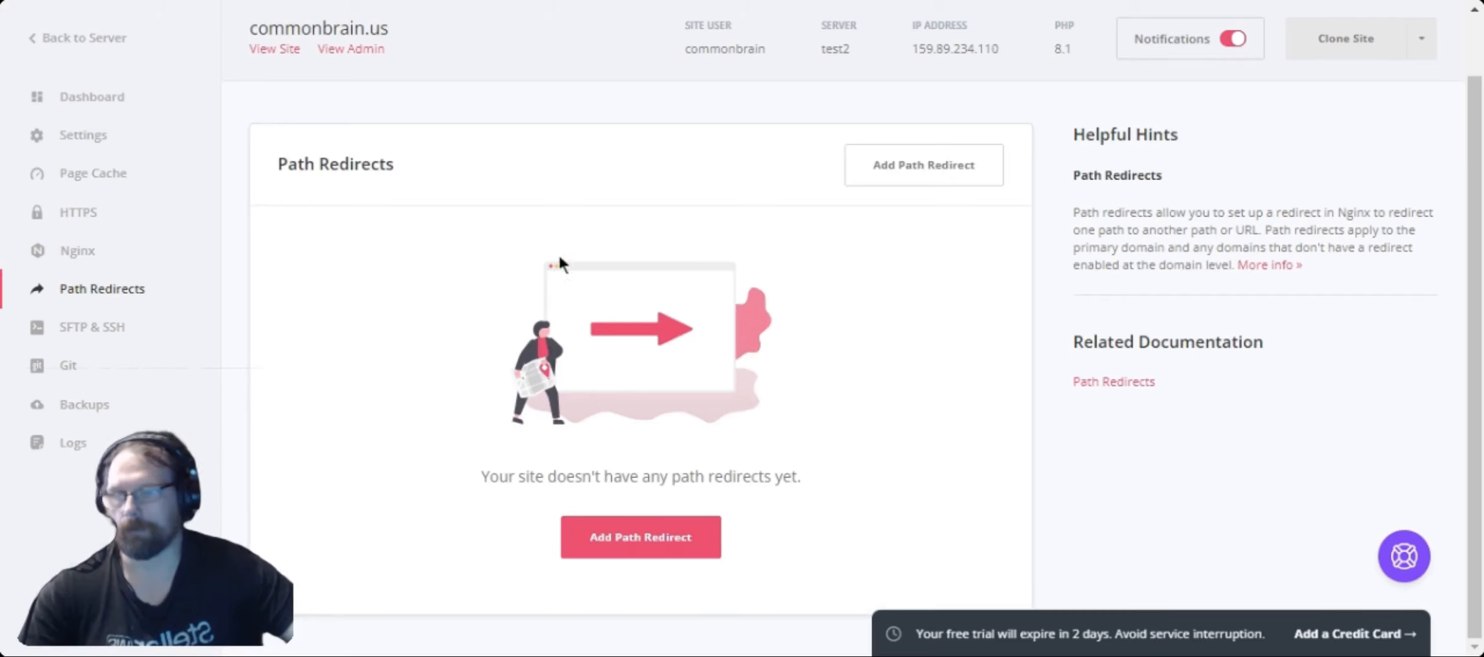
Compare the site user's password and public key authentication options, leaving public key selected, and view the Git settings.
left_click(92, 328)
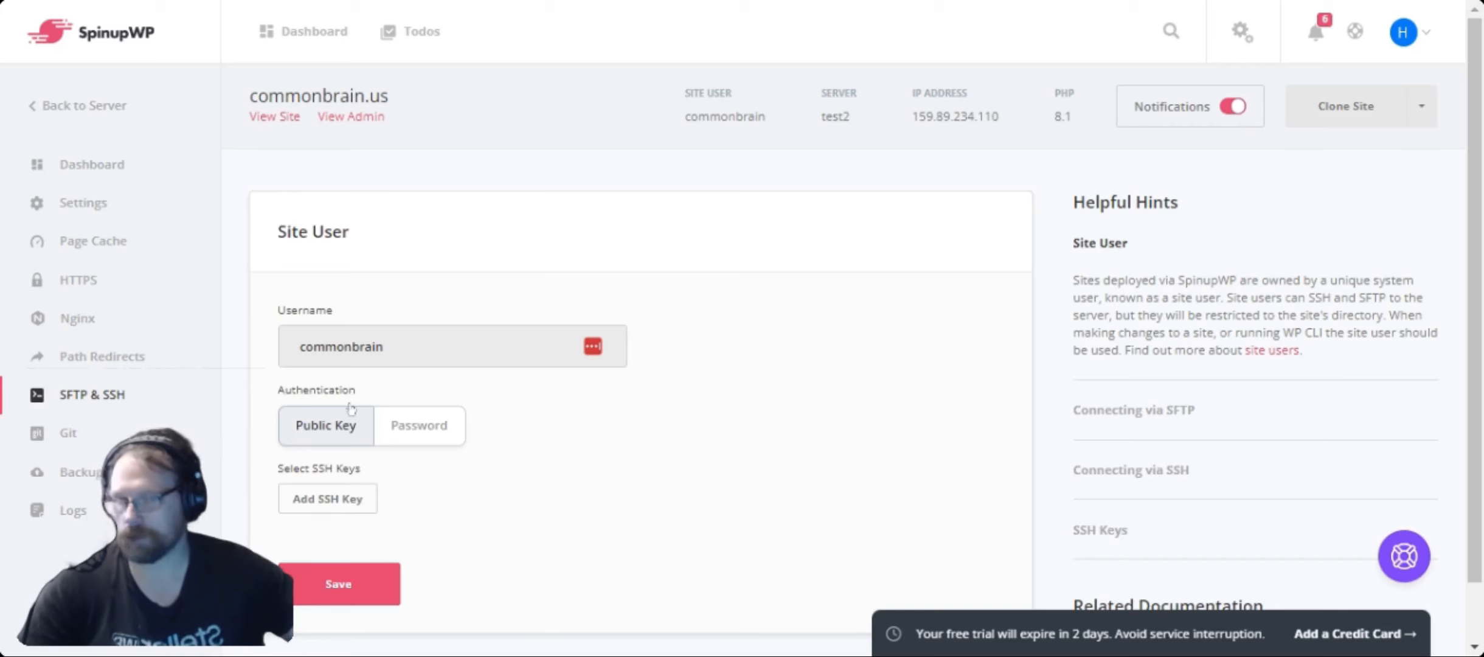
left_click(389, 433)
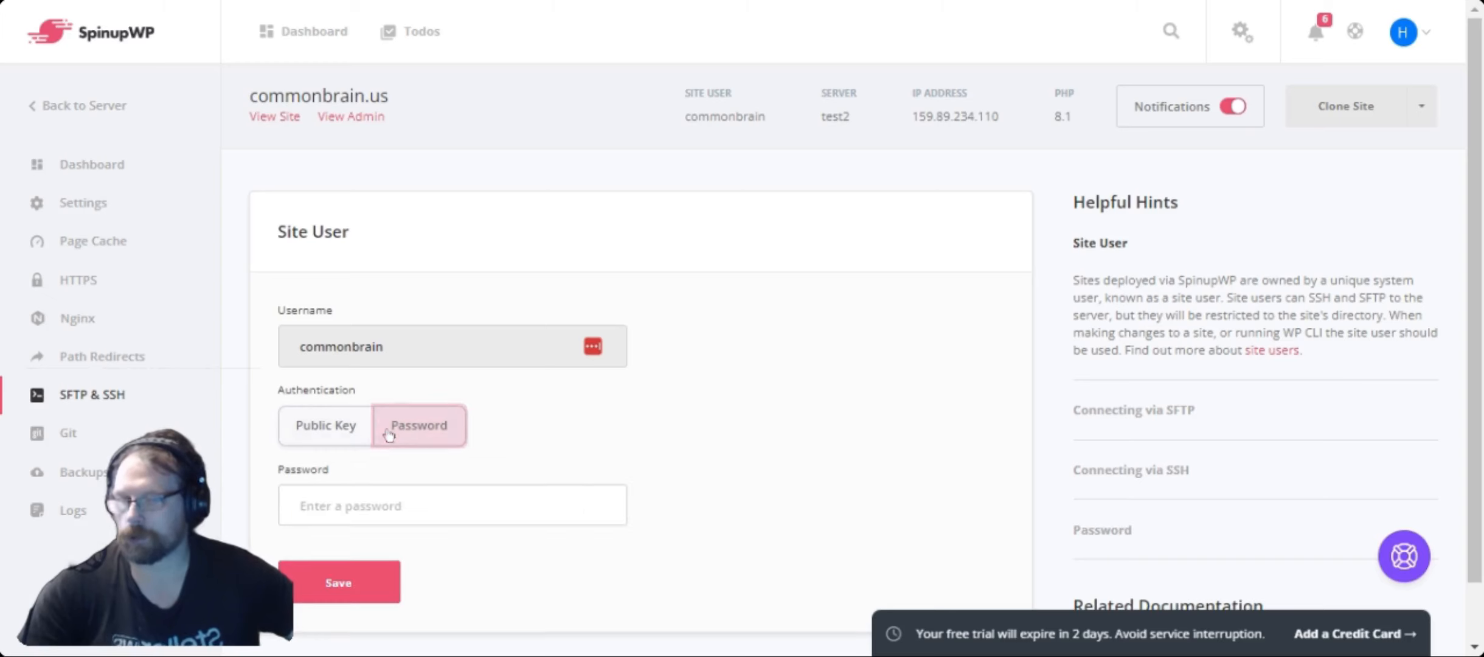
left_click(310, 429)
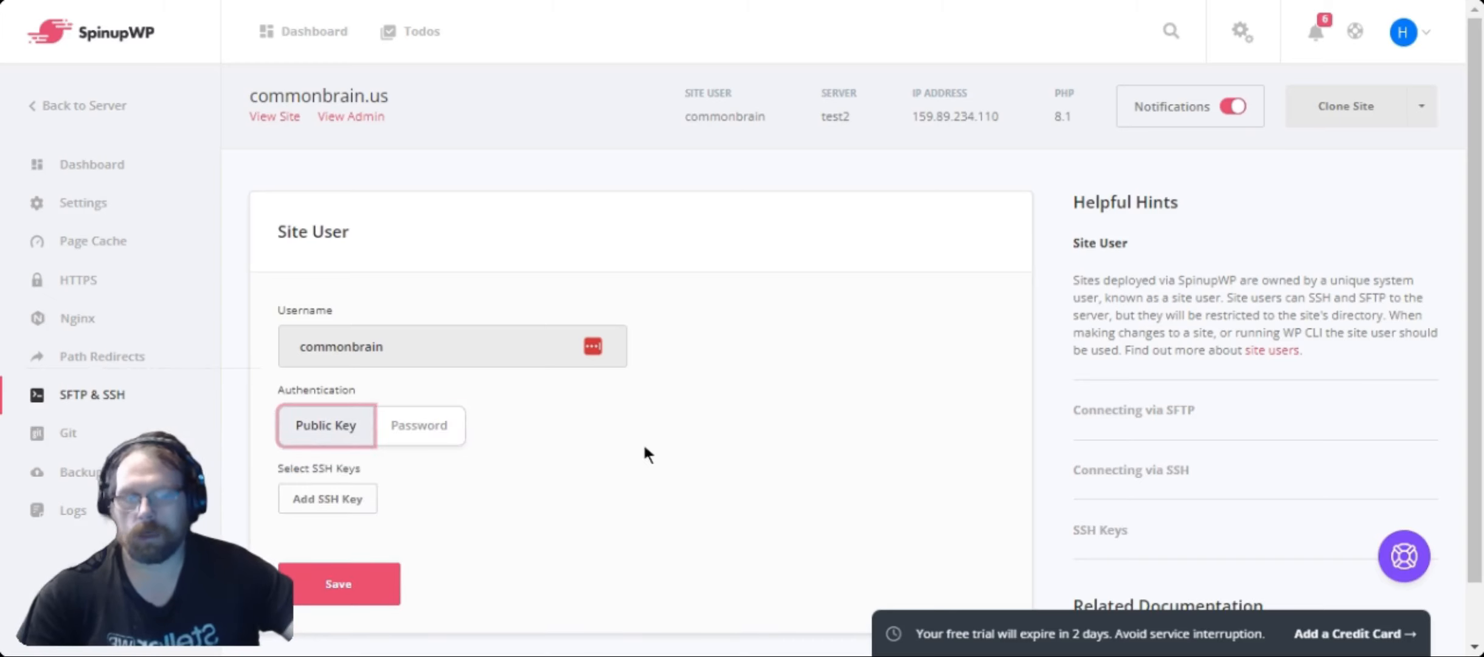
scroll(640, 443, "down", 1)
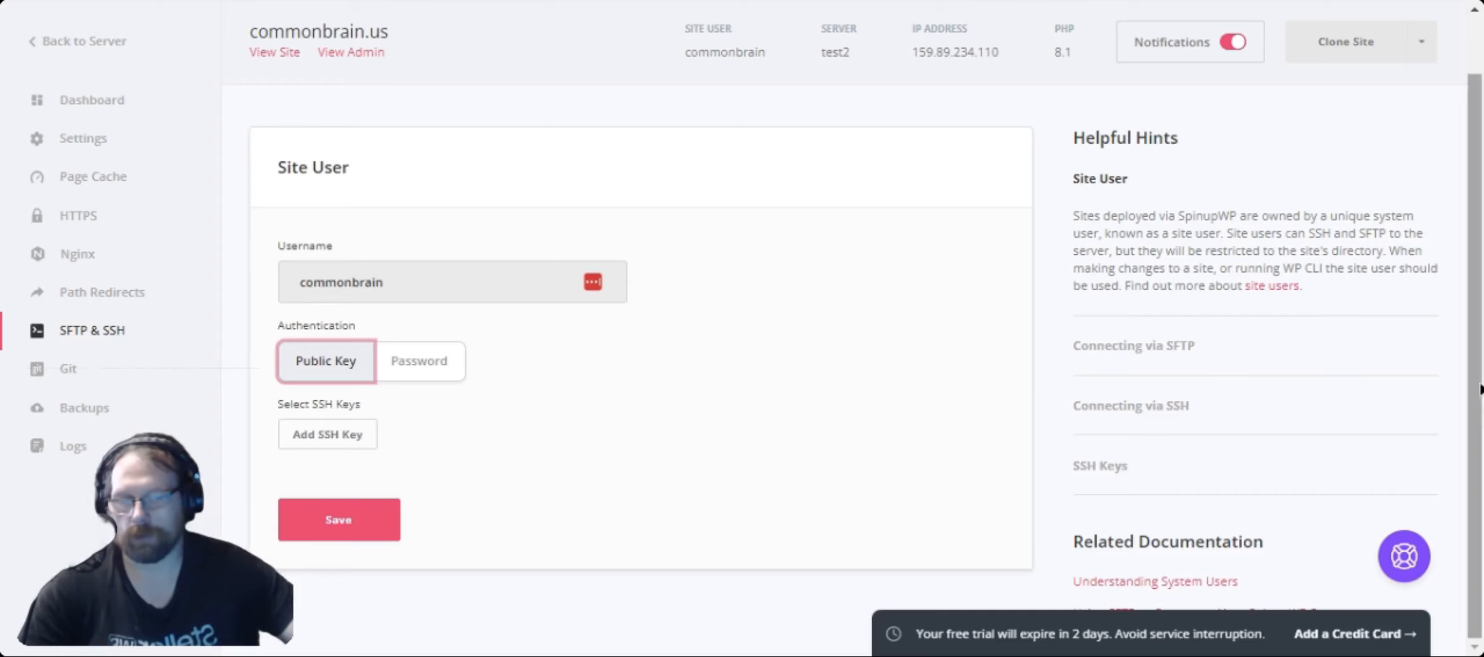
left_click(77, 381)
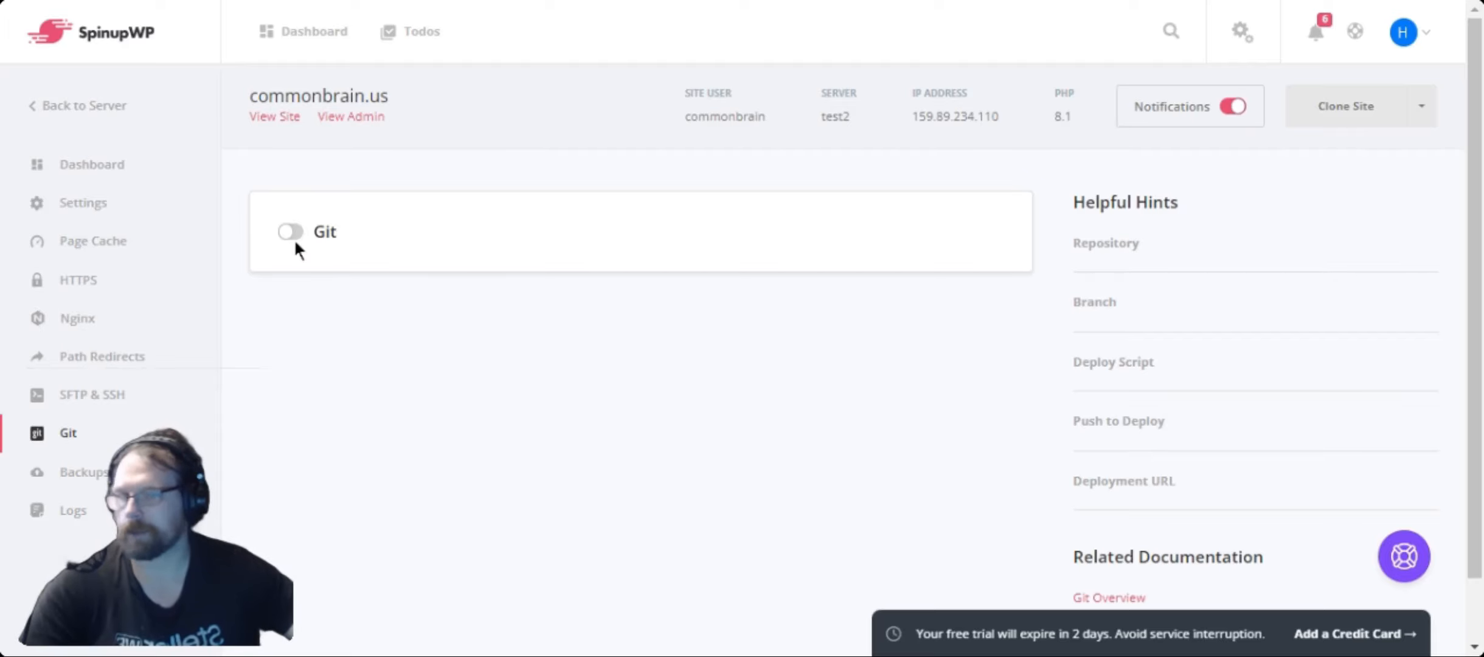
View the site's backup storage settings and look at the form for adding a storage provider, closing it without adding one.
left_click(69, 472)
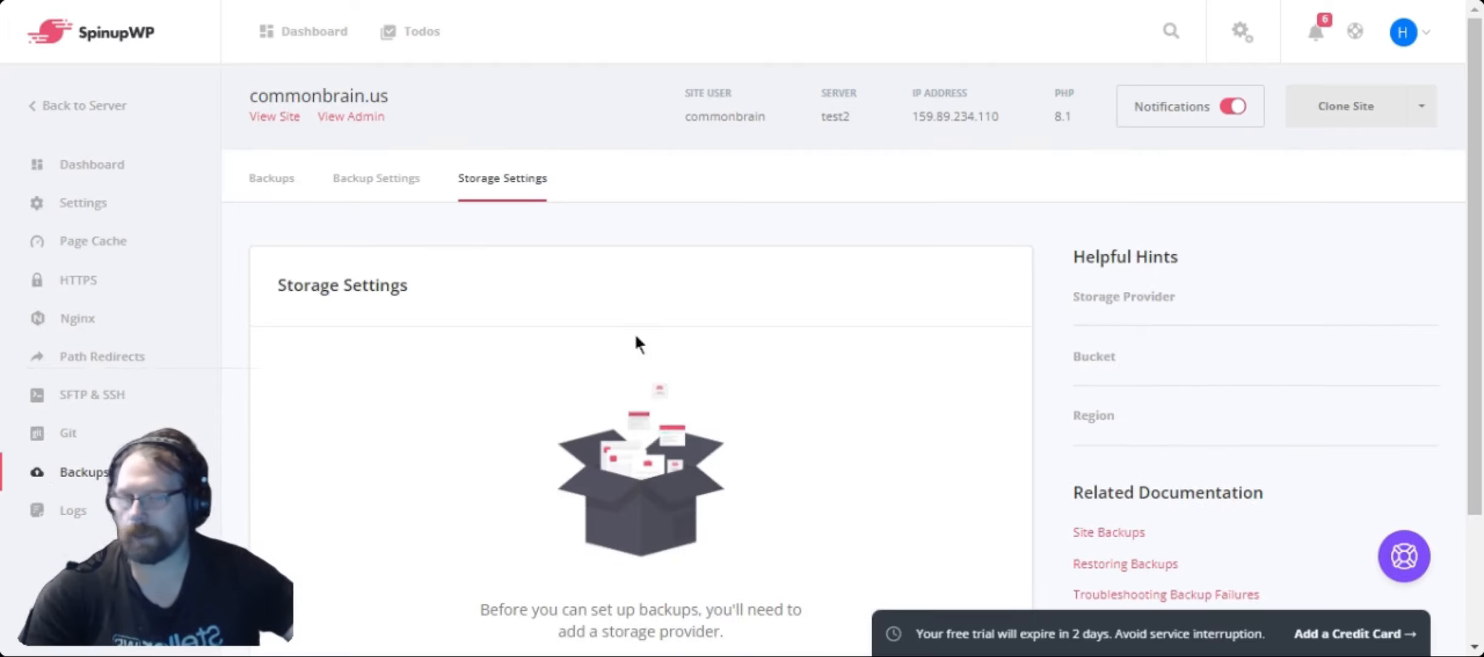
scroll(712, 372, "down", 1)
scroll(713, 372, "down", 3)
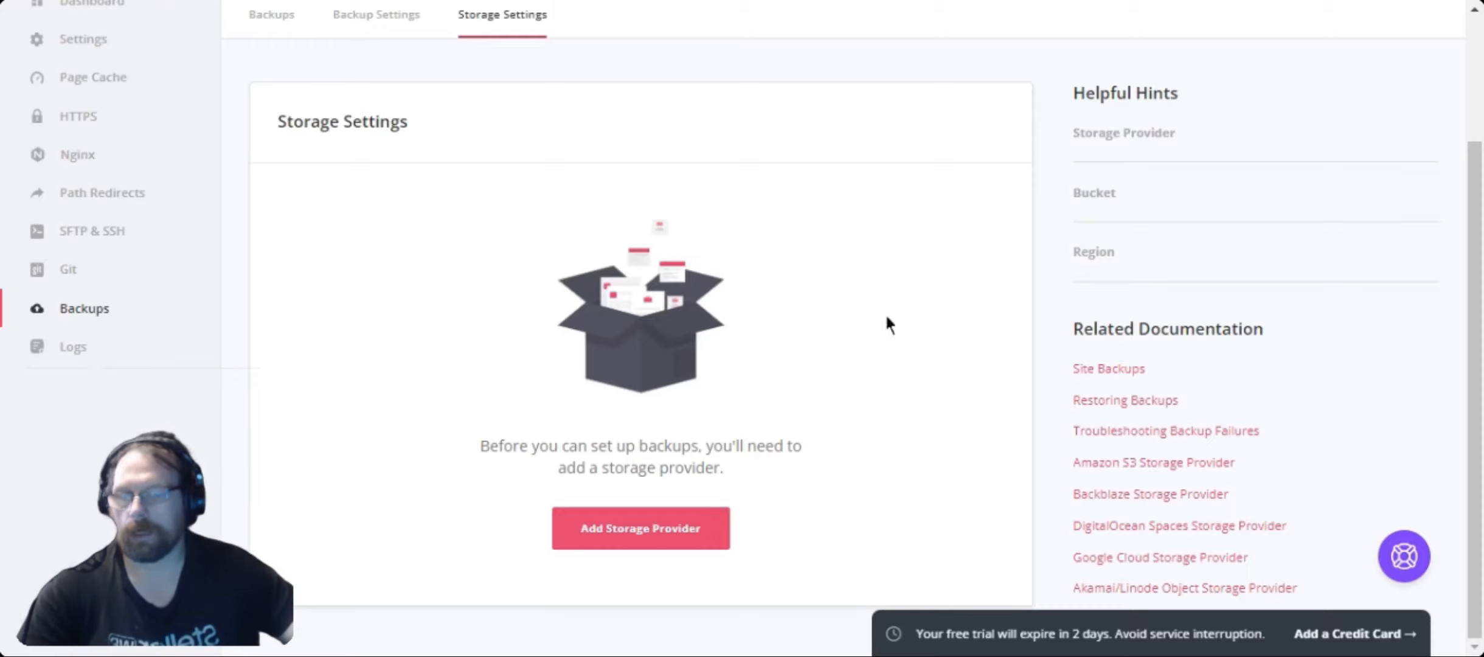
left_click(670, 540)
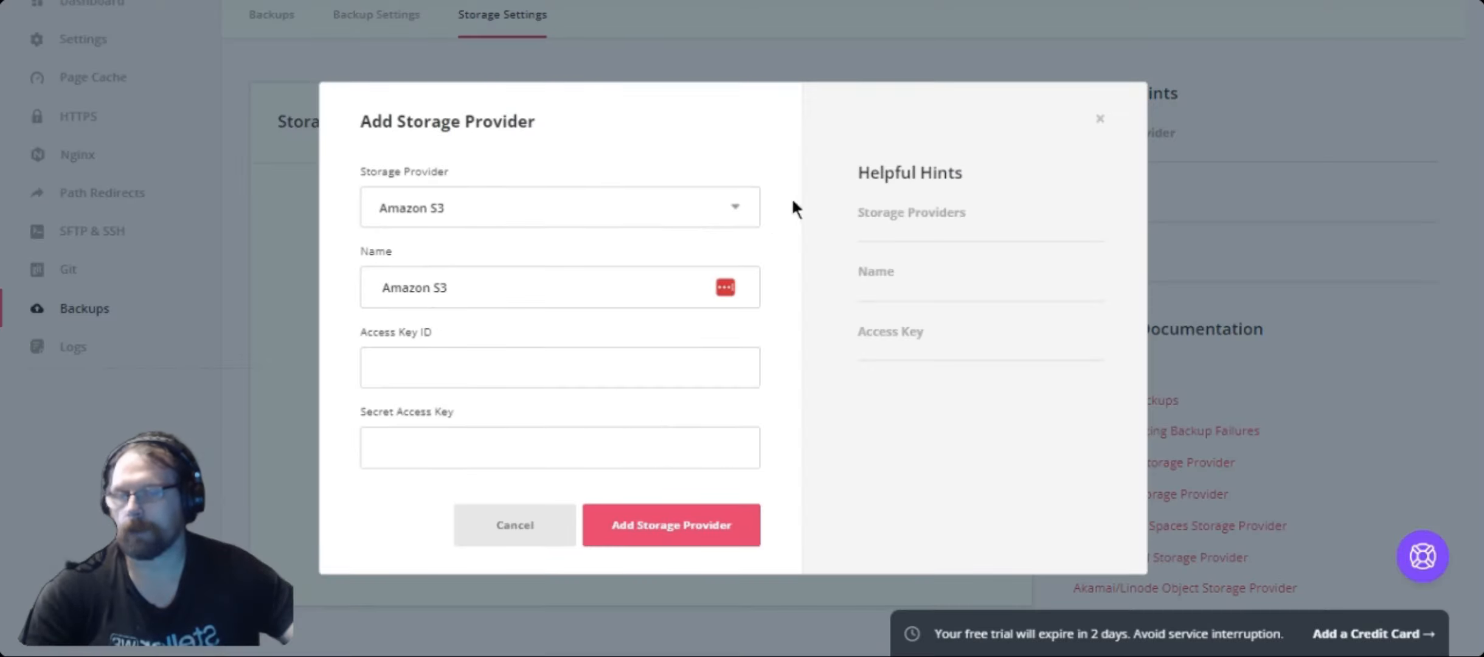
left_click(600, 217)
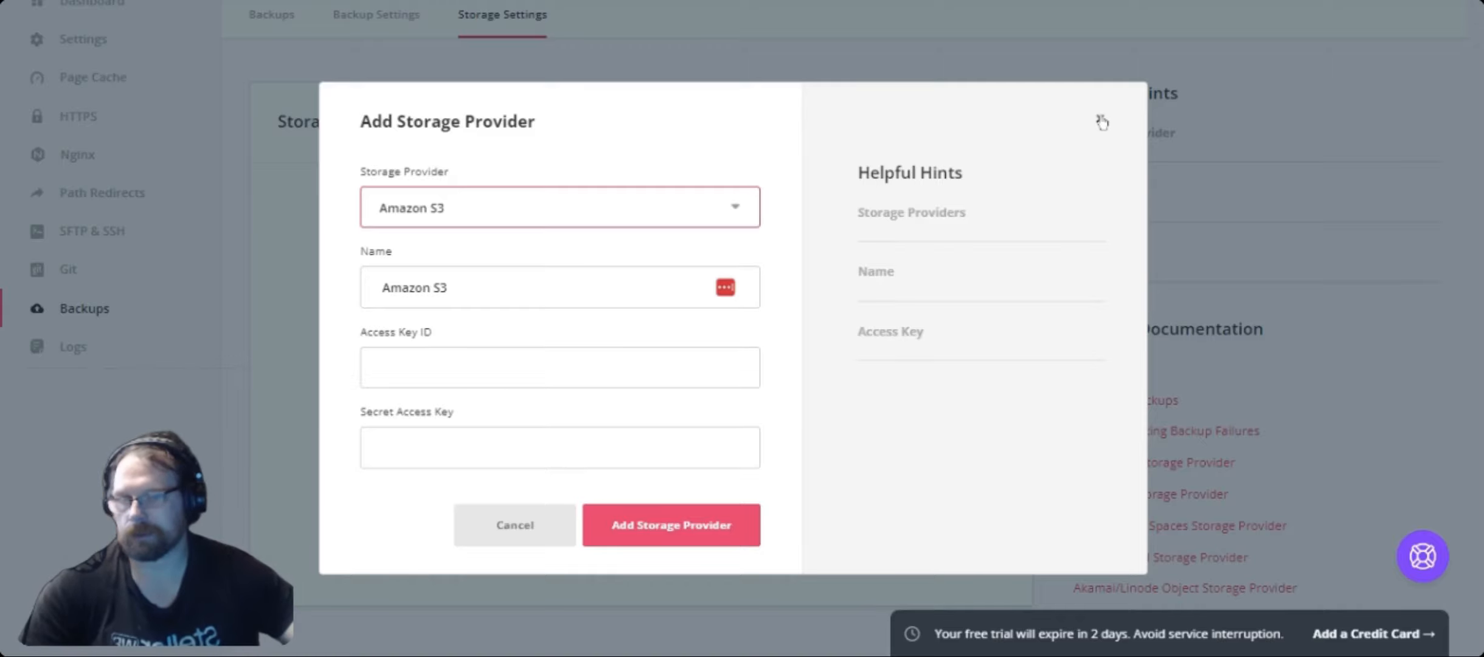
left_click(1102, 122)
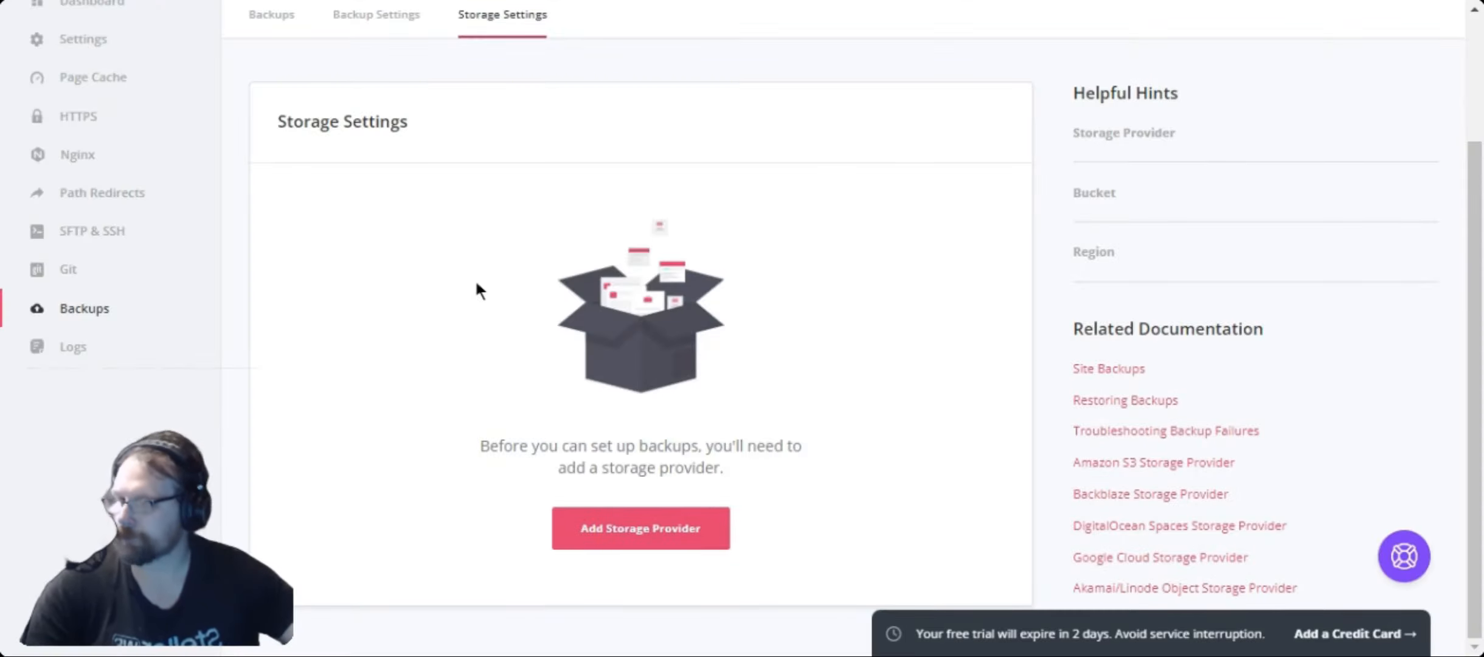
View the site's debug, error and access logs, reading through the access log entries.
left_click(76, 348)
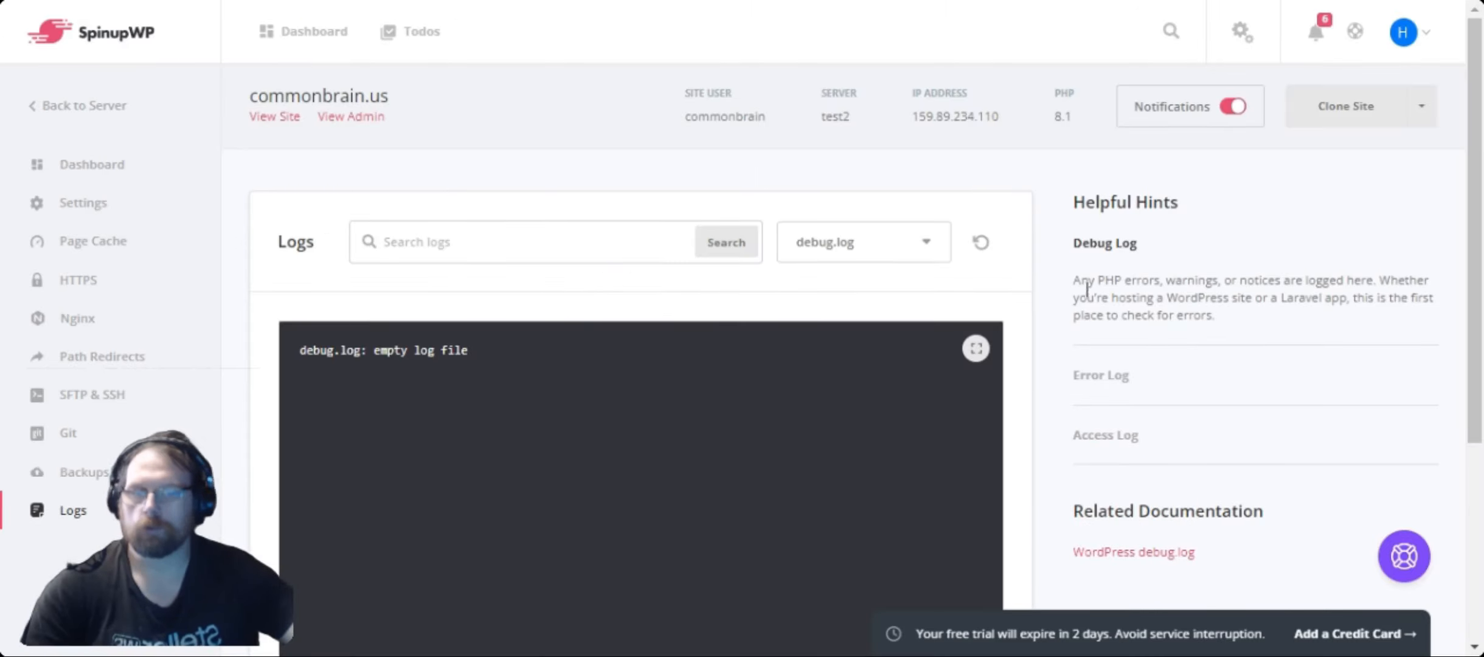
left_click(816, 269)
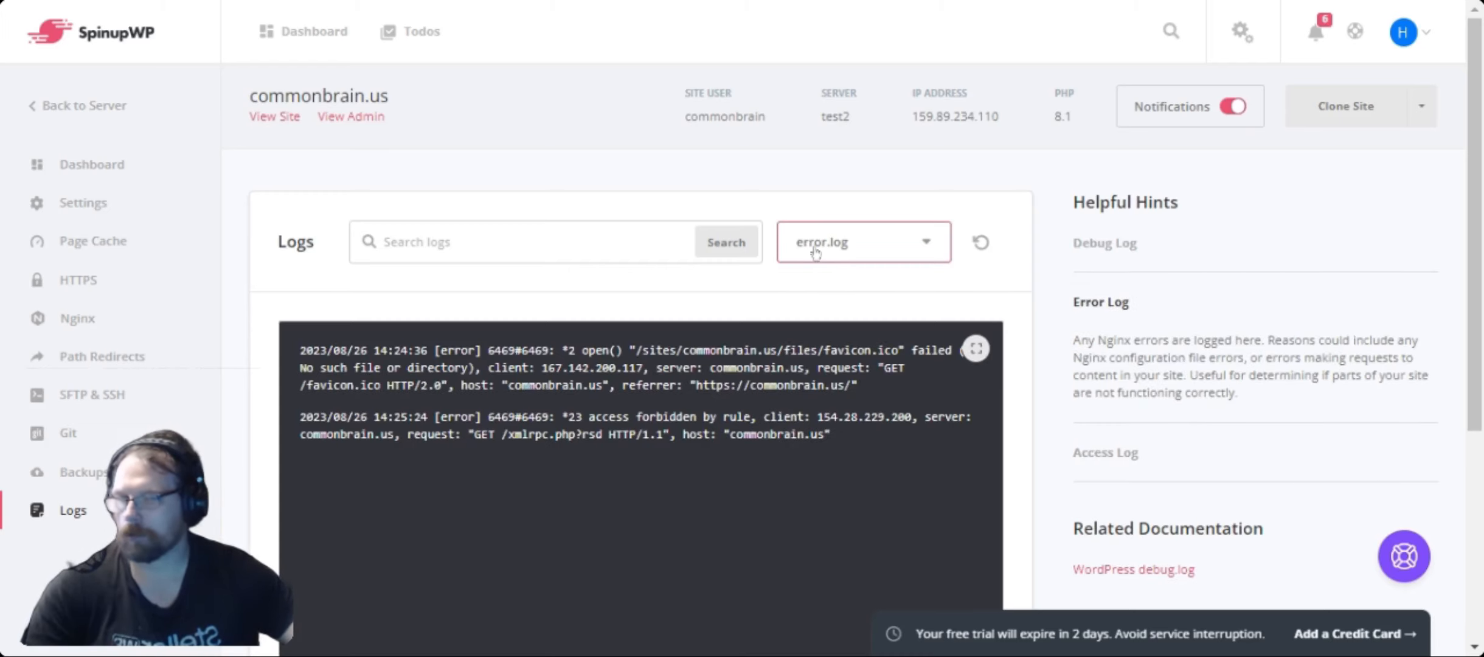
left_click(821, 254)
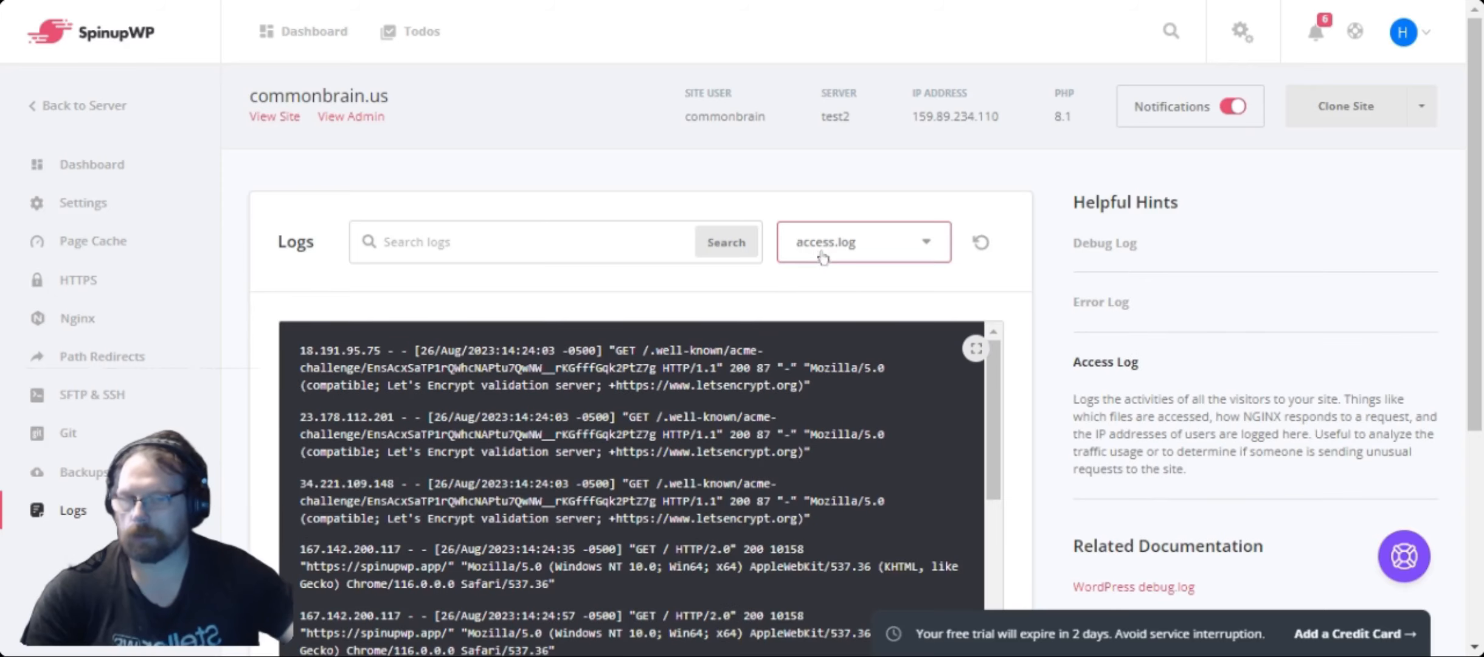
scroll(797, 462, "down", 5)
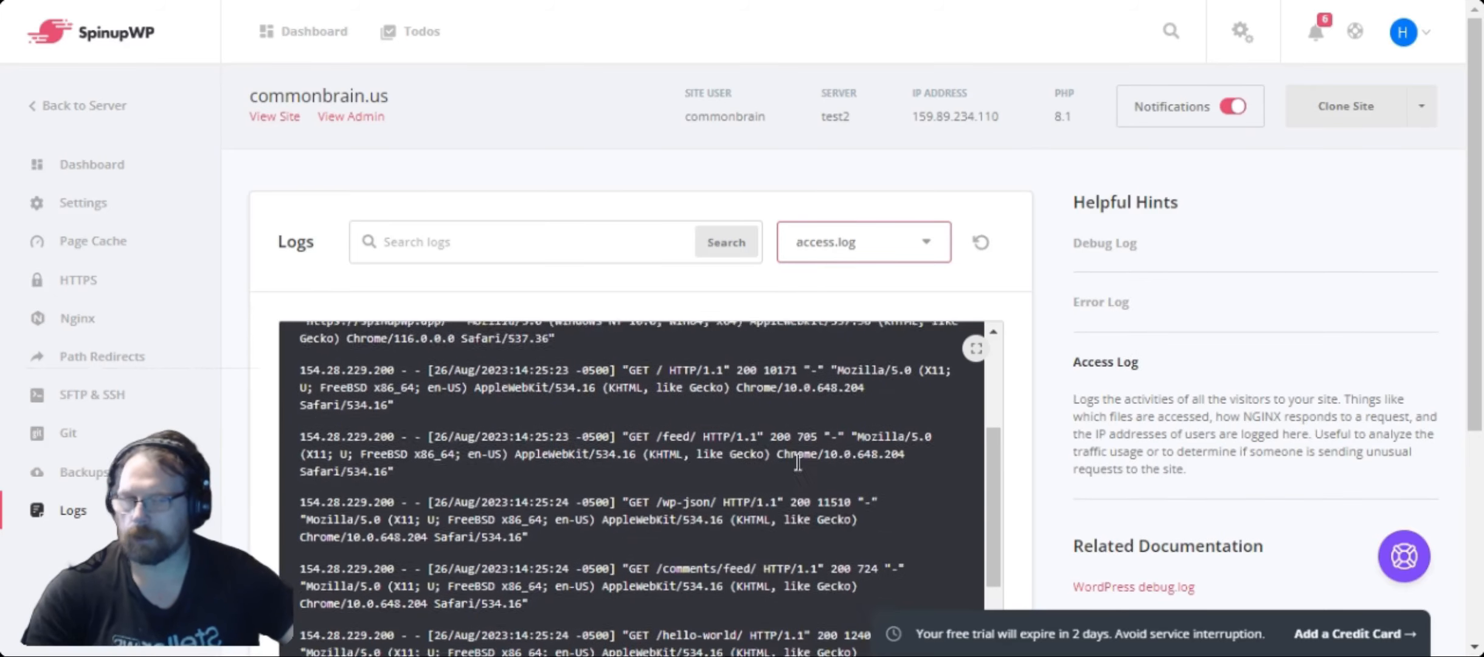
scroll(852, 480, "down", 5)
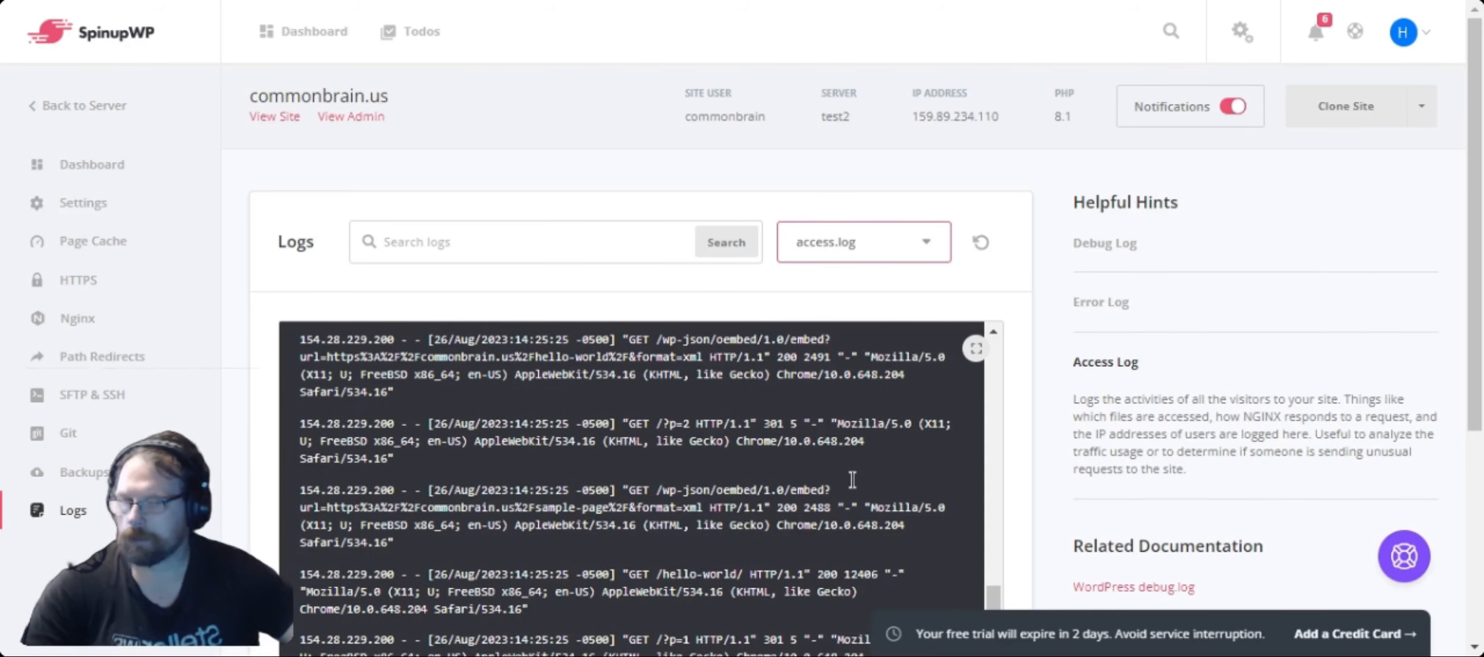
scroll(853, 477, "up", 10)
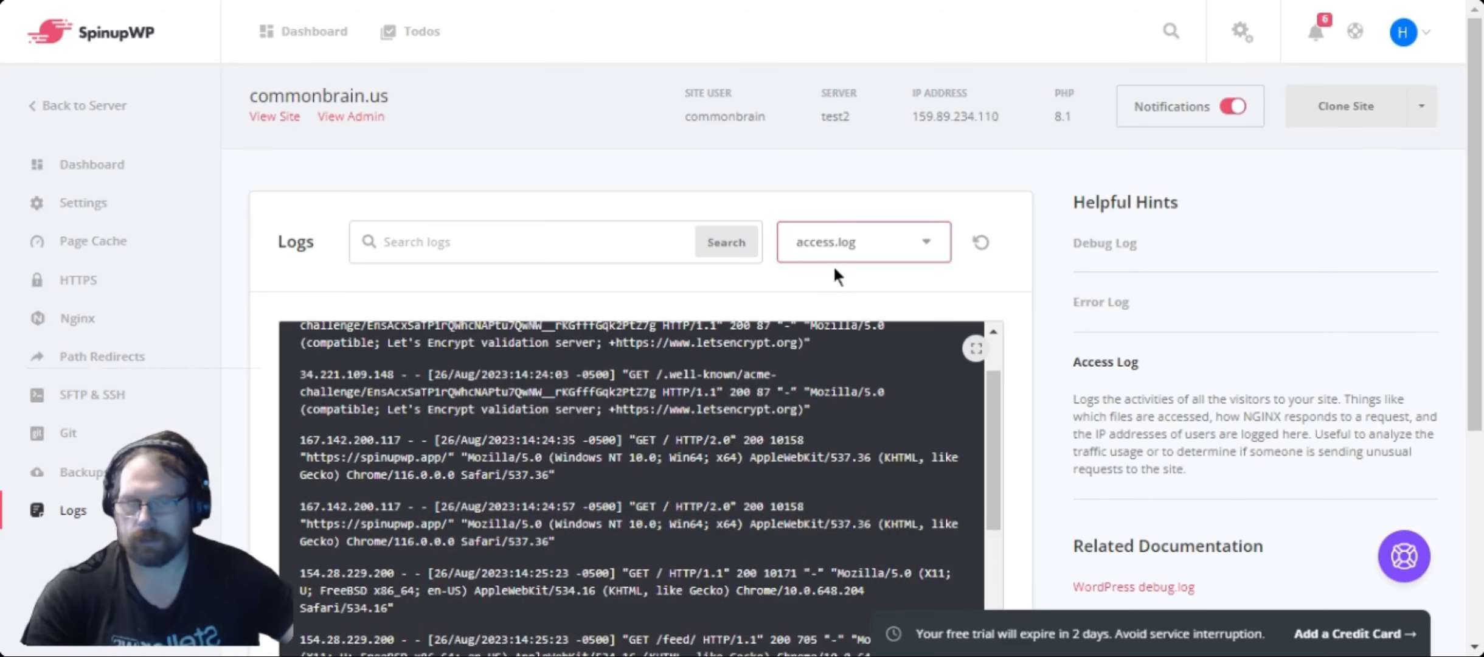
Return to error.log and look over its entries.
left_click(838, 262)
left_click(827, 291)
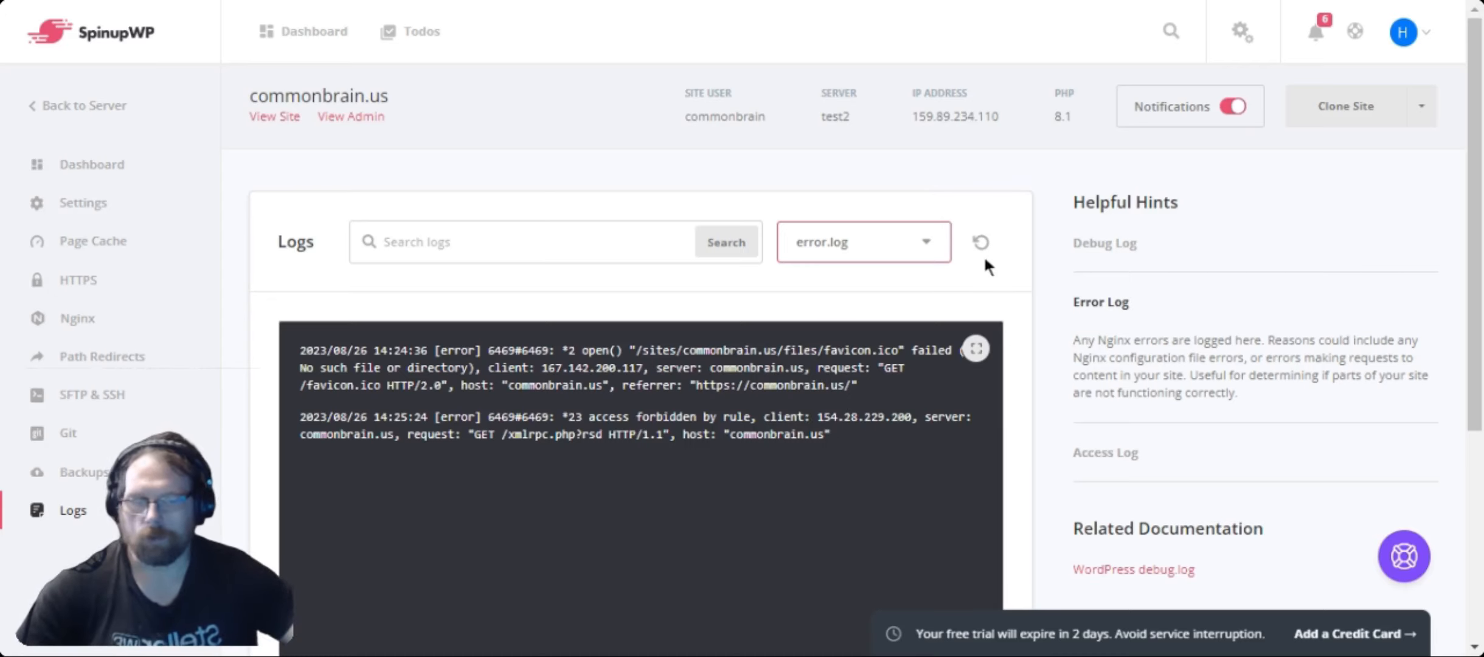
scroll(846, 419, "down", 5)
scroll(824, 352, "up", 5)
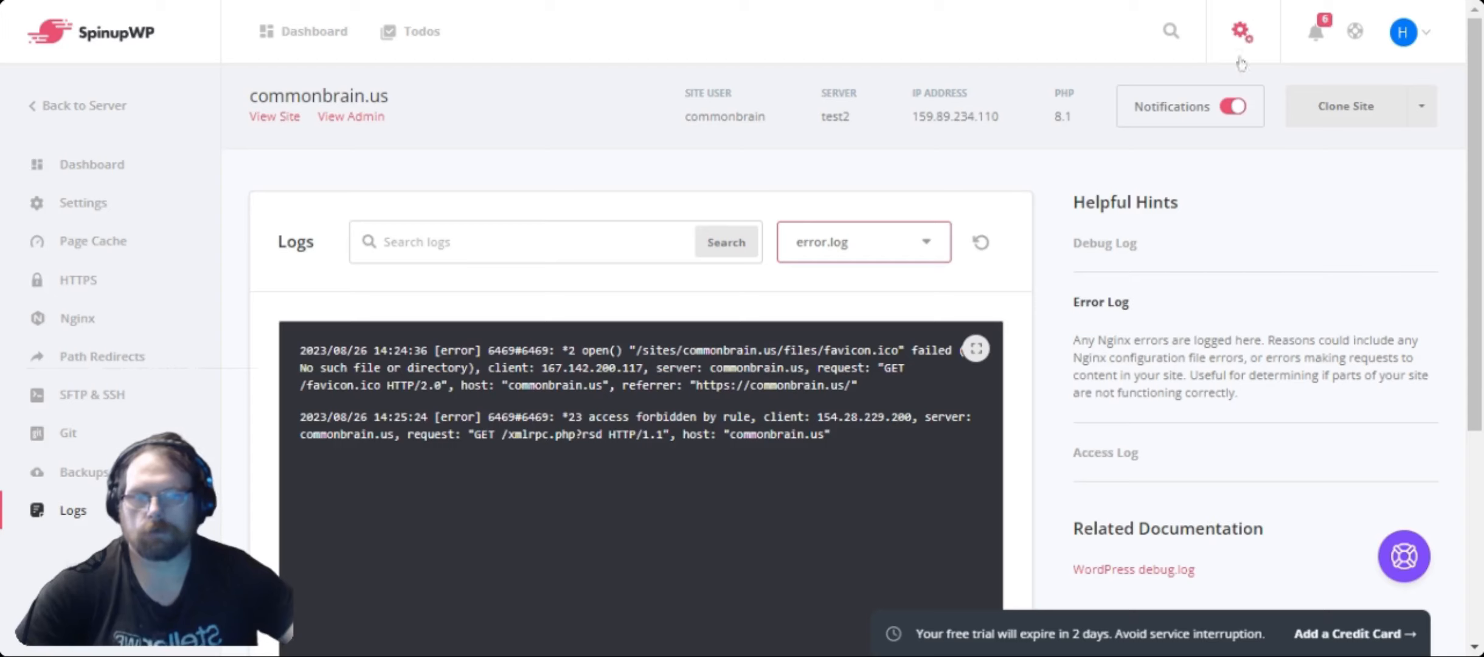
Go back from the site to the test2 server and look over its recent events.
left_click(72, 107)
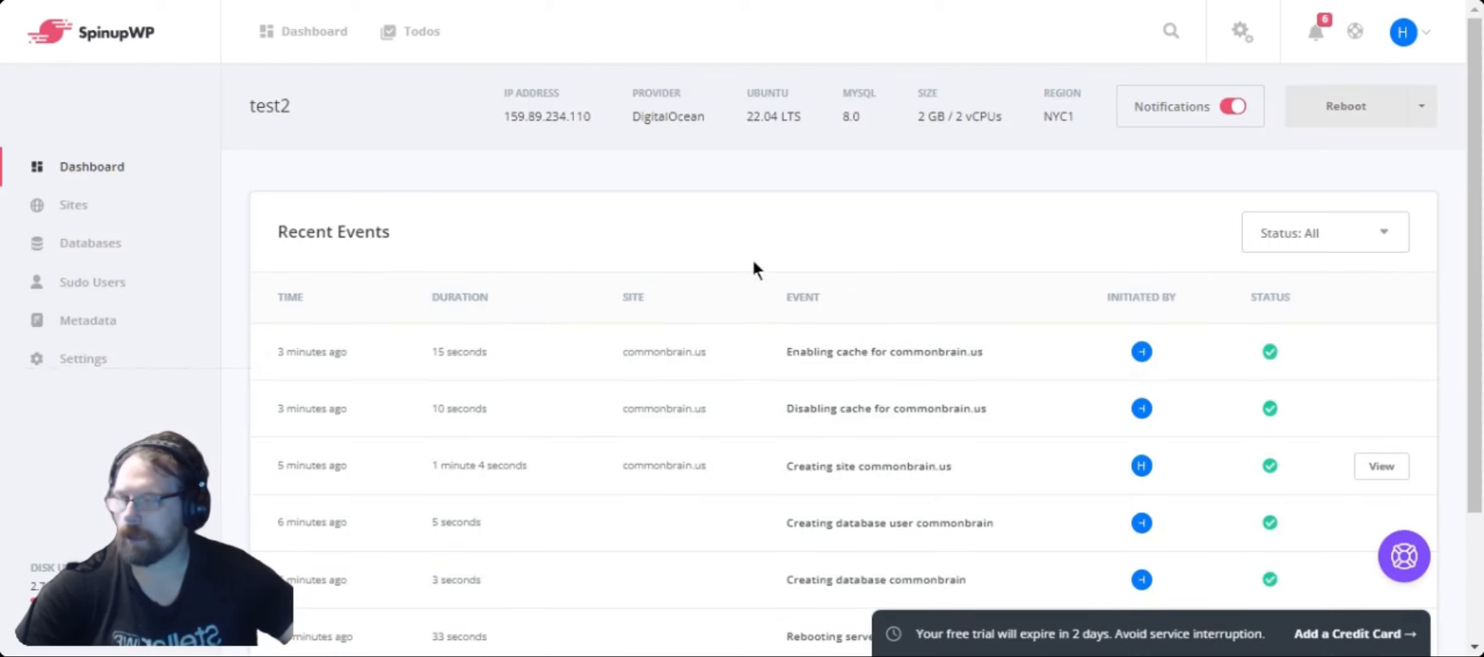
scroll(720, 419, "down", 3)
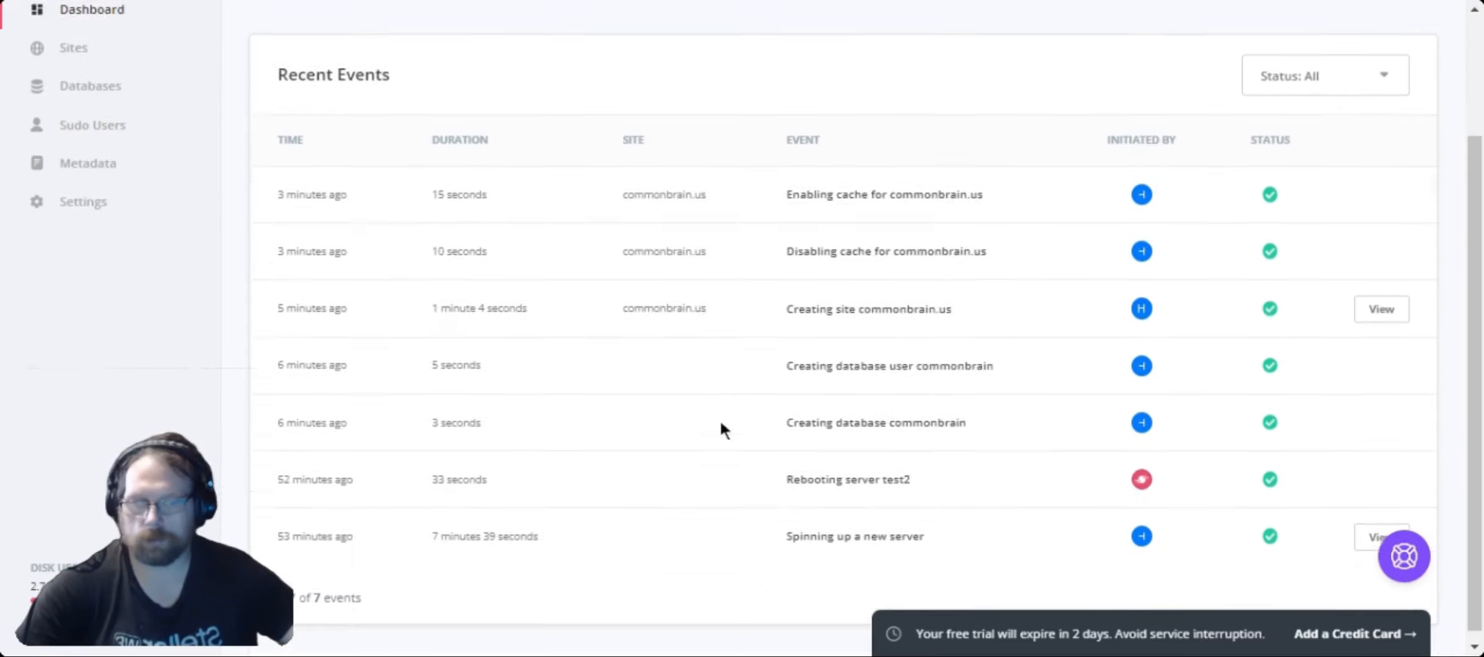
scroll(684, 429, "up", 3)
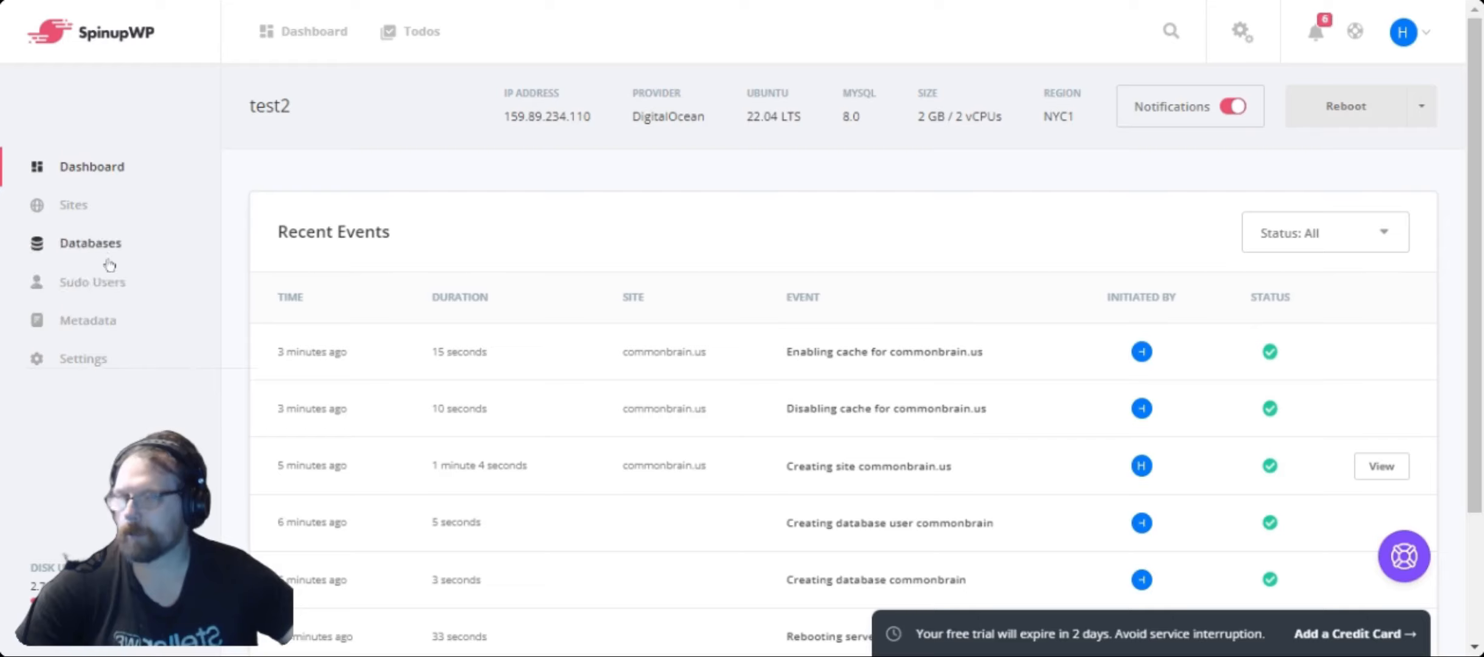
Review the test2 server's databases, database users and connection details, and read the hint about phpMyAdmin.
left_click(105, 256)
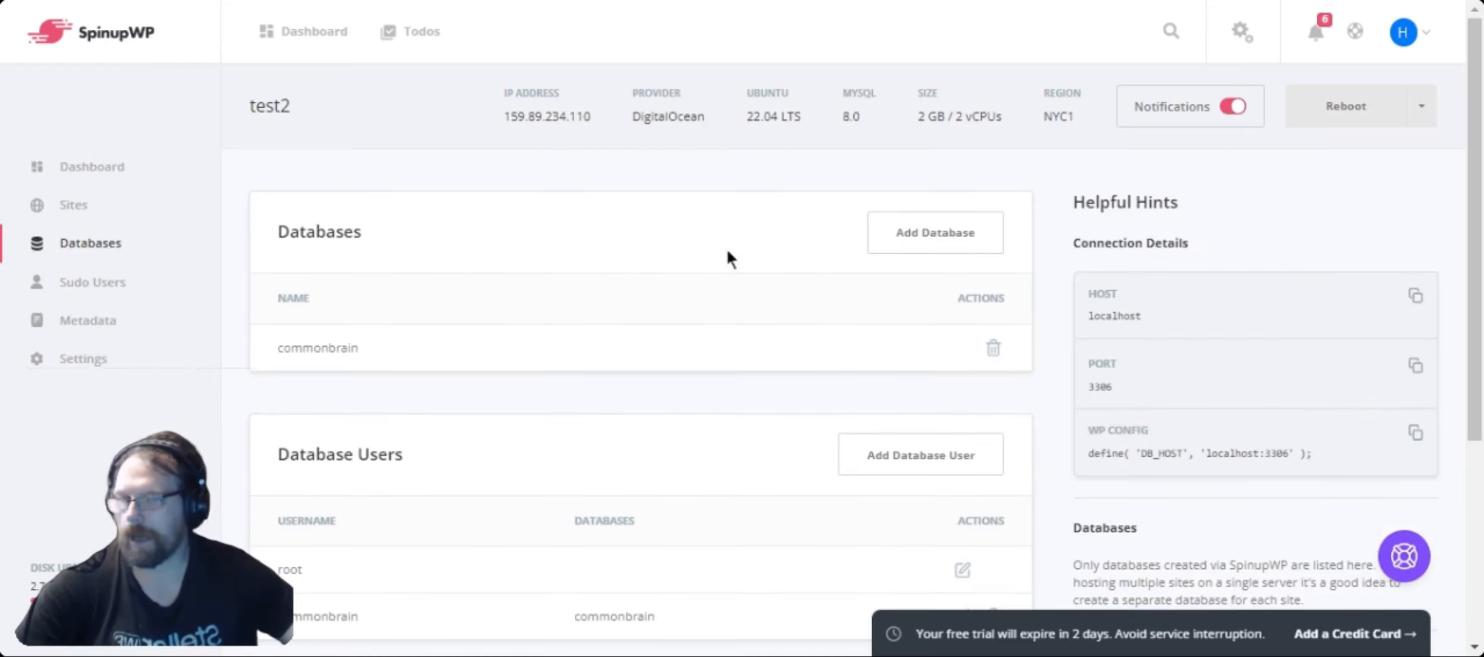
scroll(571, 382, "down", 2)
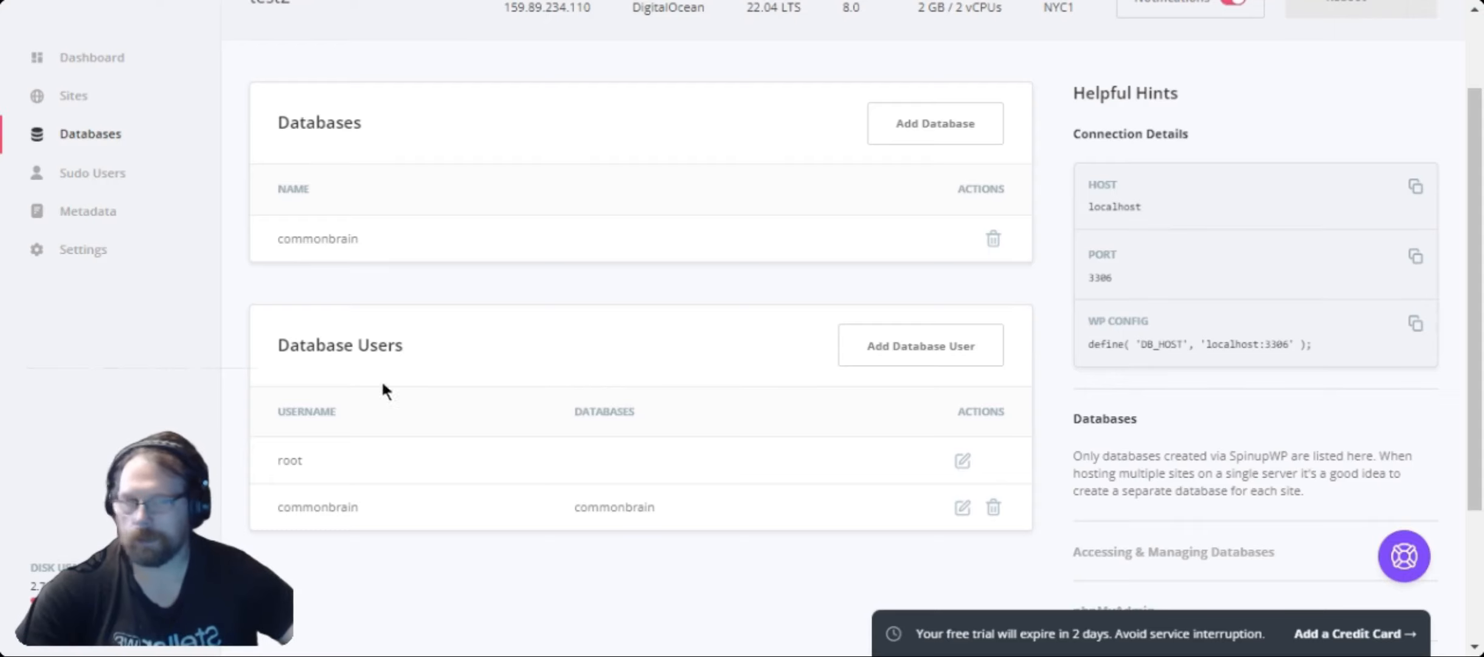
scroll(841, 402, "up", 2)
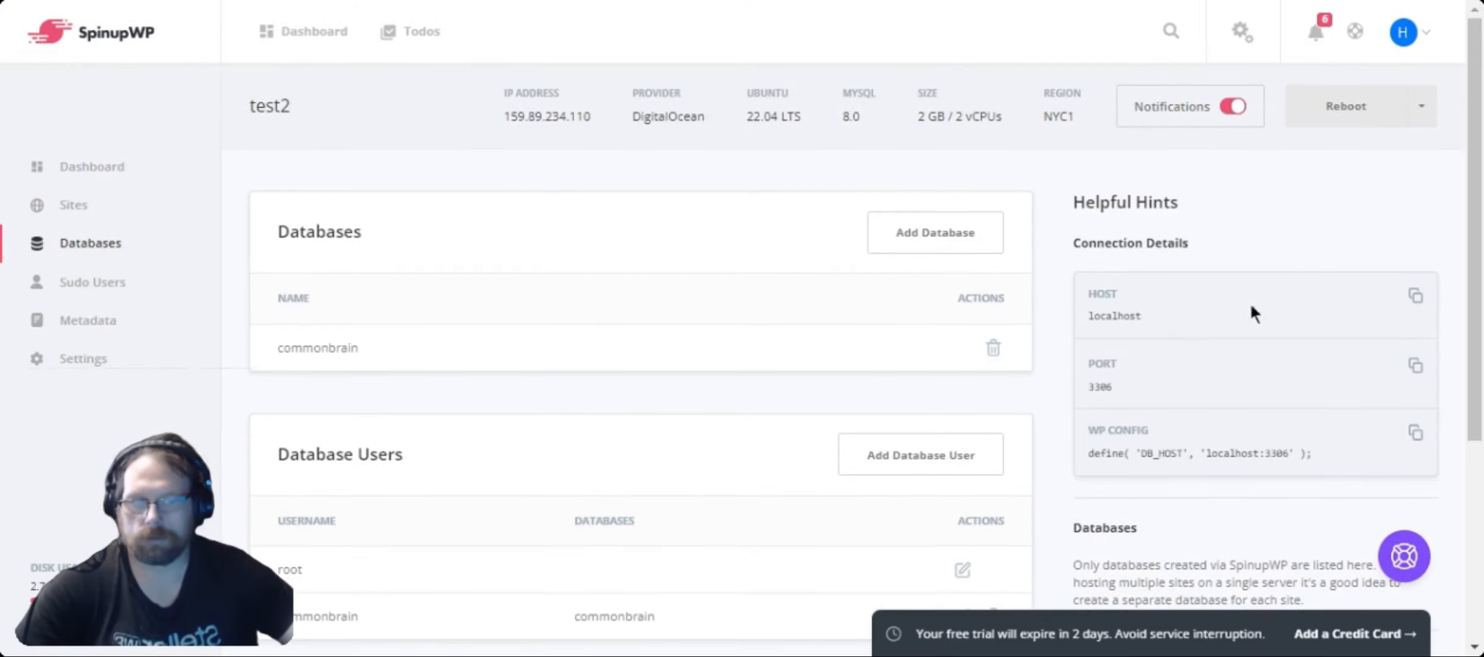
scroll(1217, 347, "down", 2)
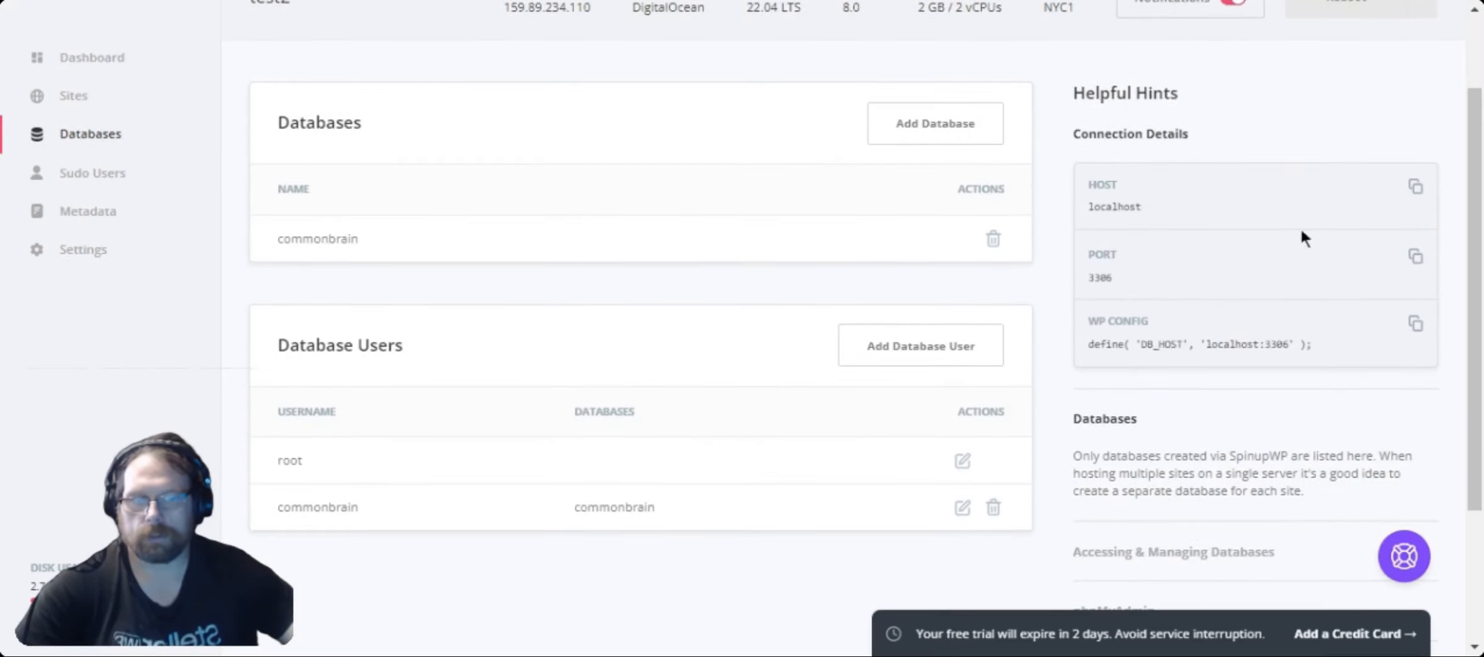
scroll(1219, 398, "down", 3)
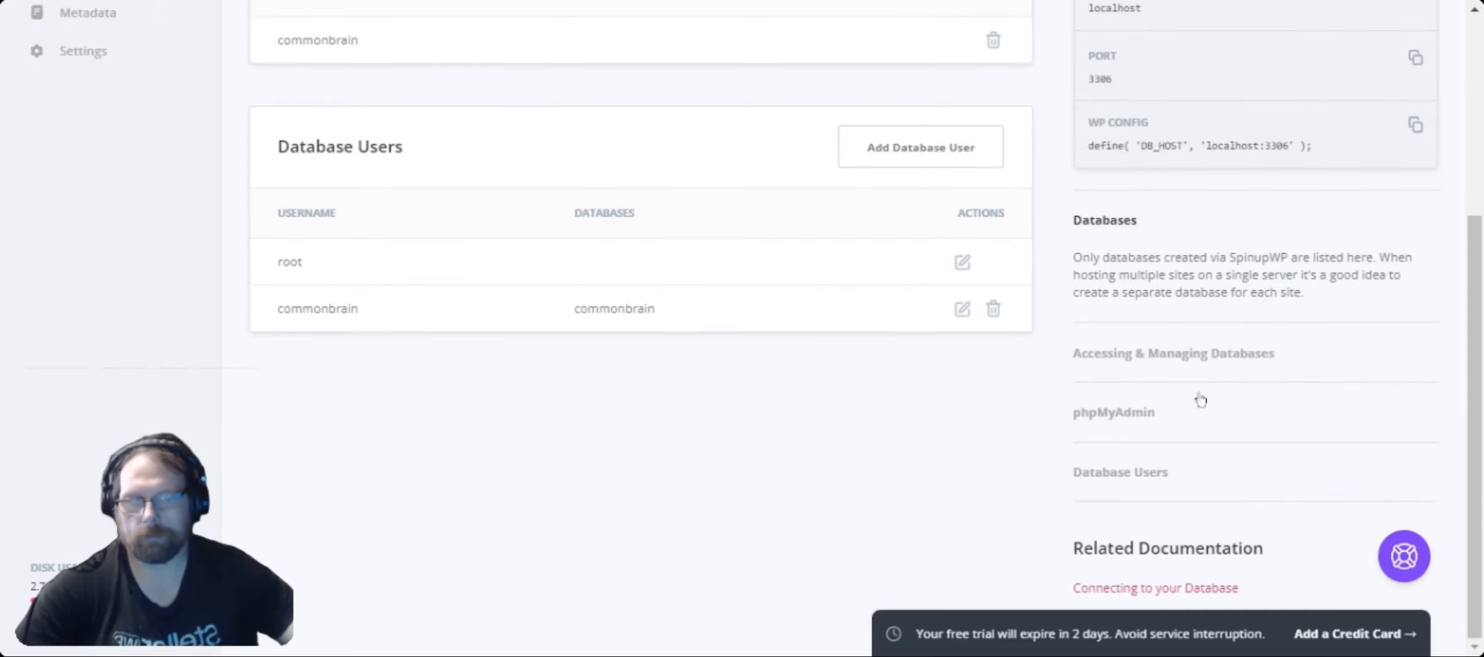
left_click(1127, 414)
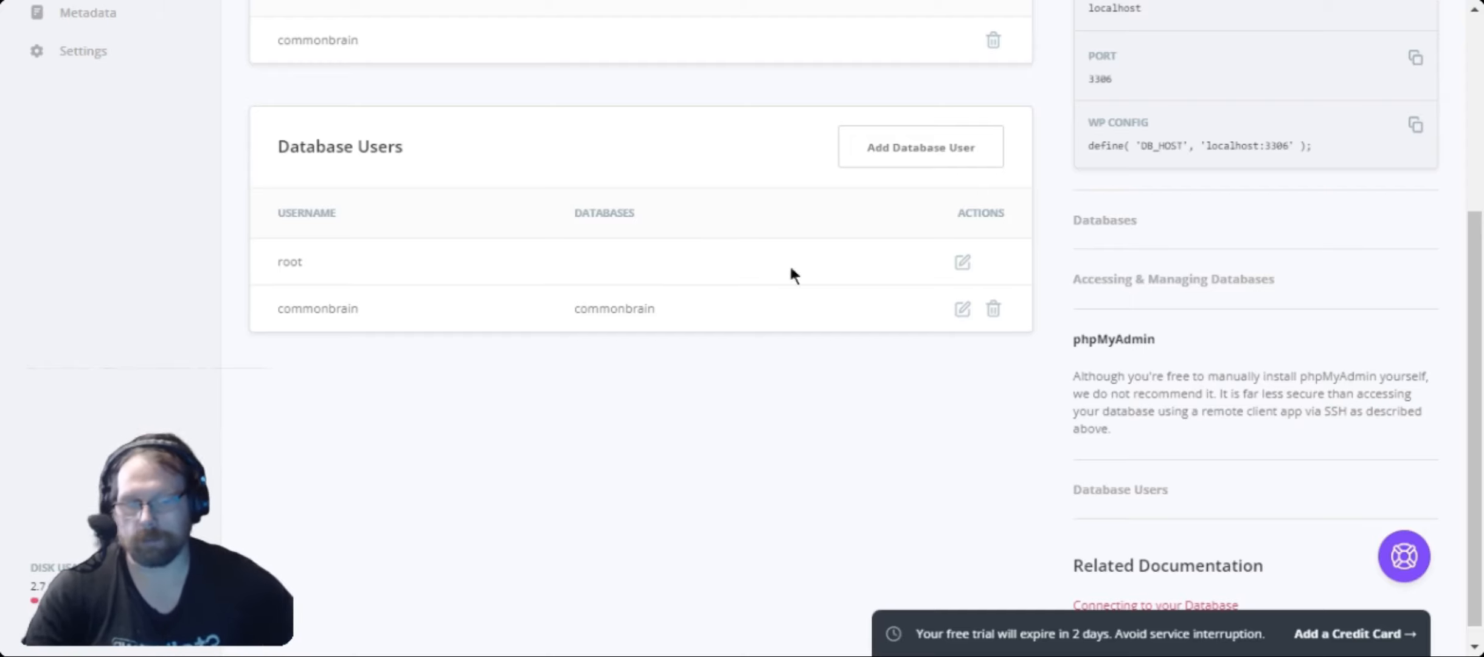
Look at the server's sudo users and settings pages, then return through its dashboard to the sites list.
scroll(711, 341, "up", 5)
left_click(92, 282)
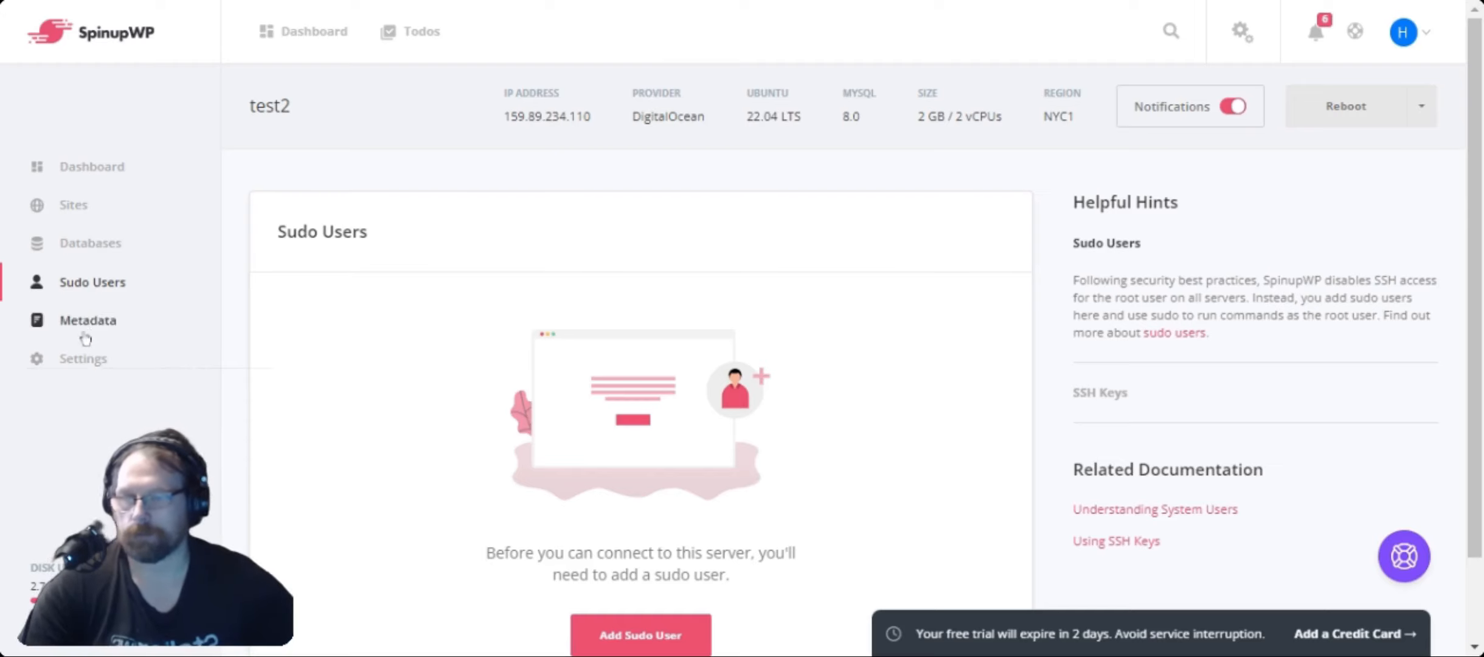
left_click(83, 359)
left_click(100, 166)
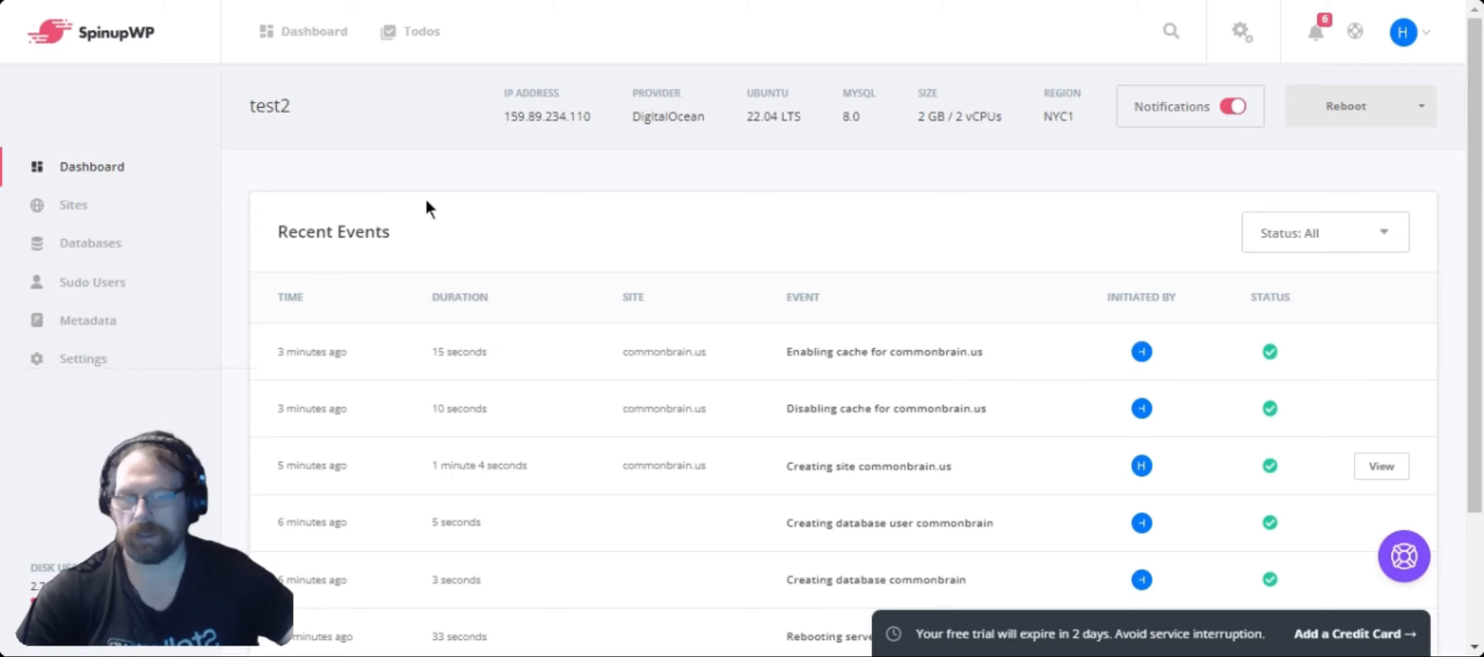
left_click(68, 205)
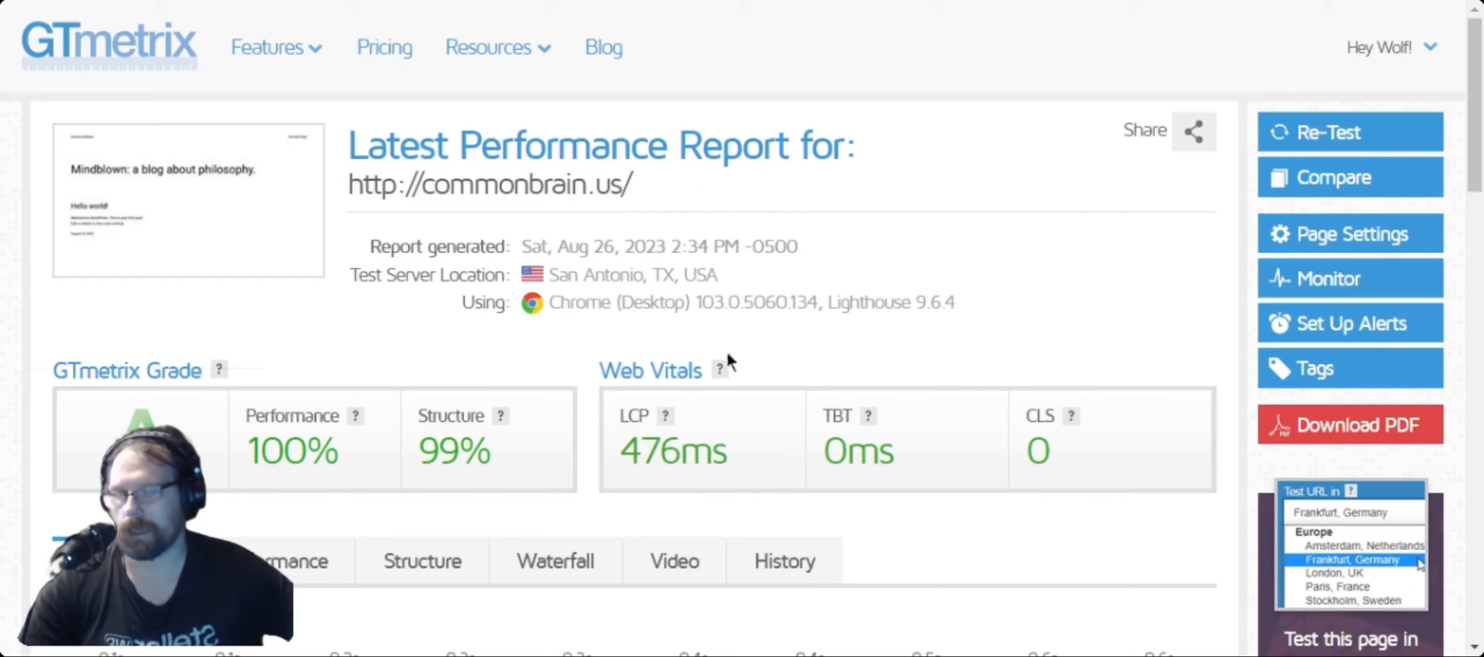
Examine the GTmetrix performance report for commonbrain.us, including the speed visualization and the top issues.
scroll(641, 474, "down", 3)
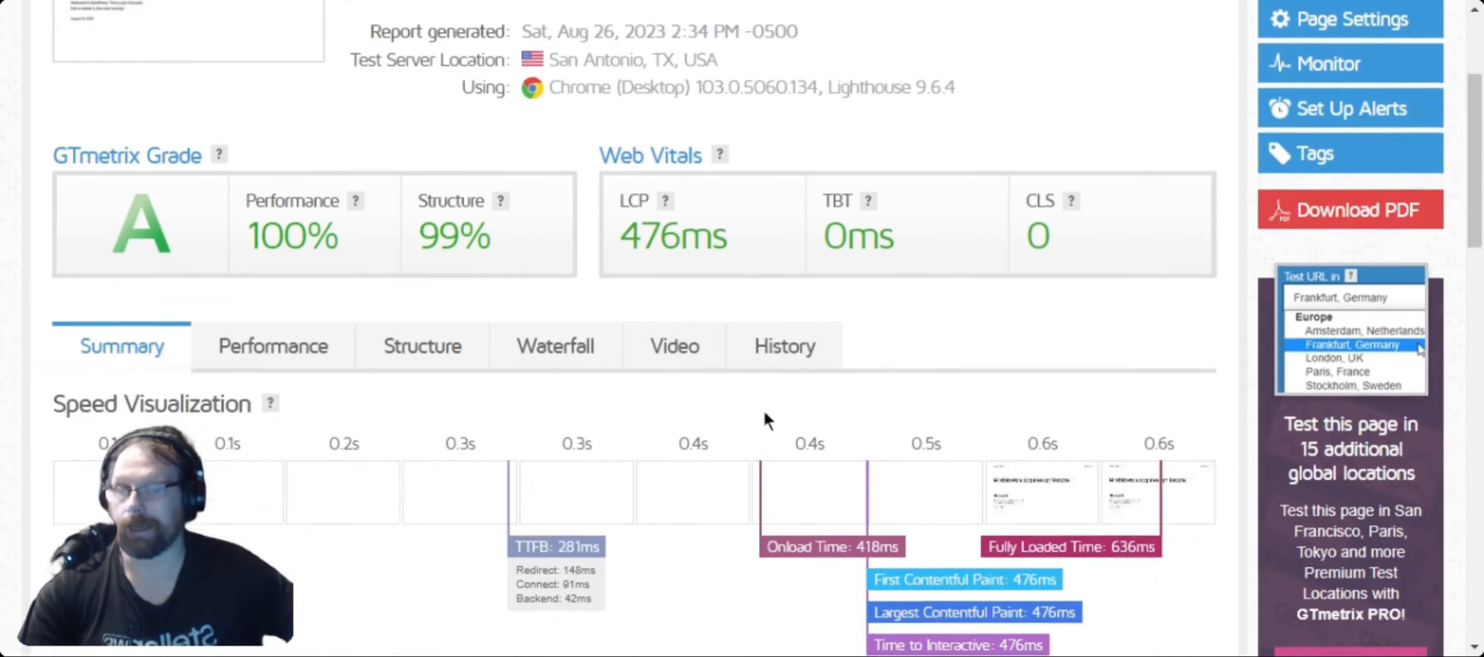
scroll(766, 276, "down", 3)
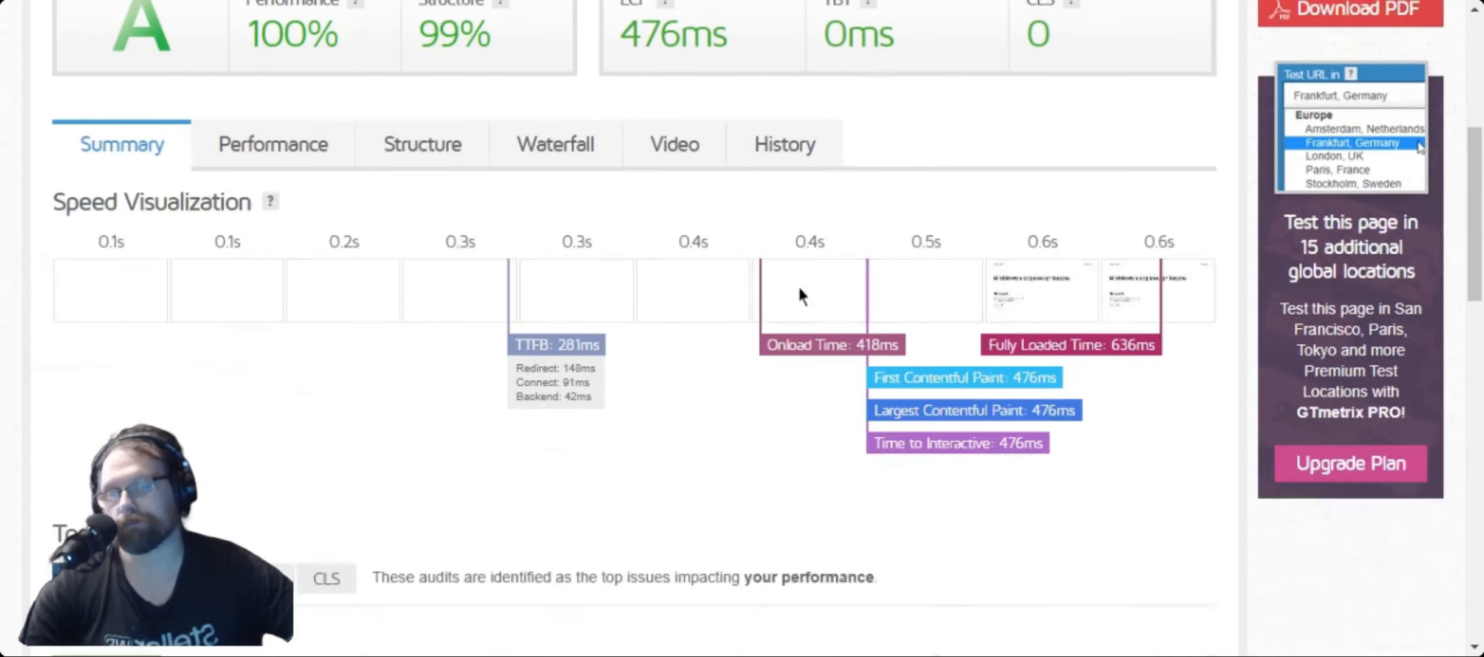
scroll(674, 352, "down", 5)
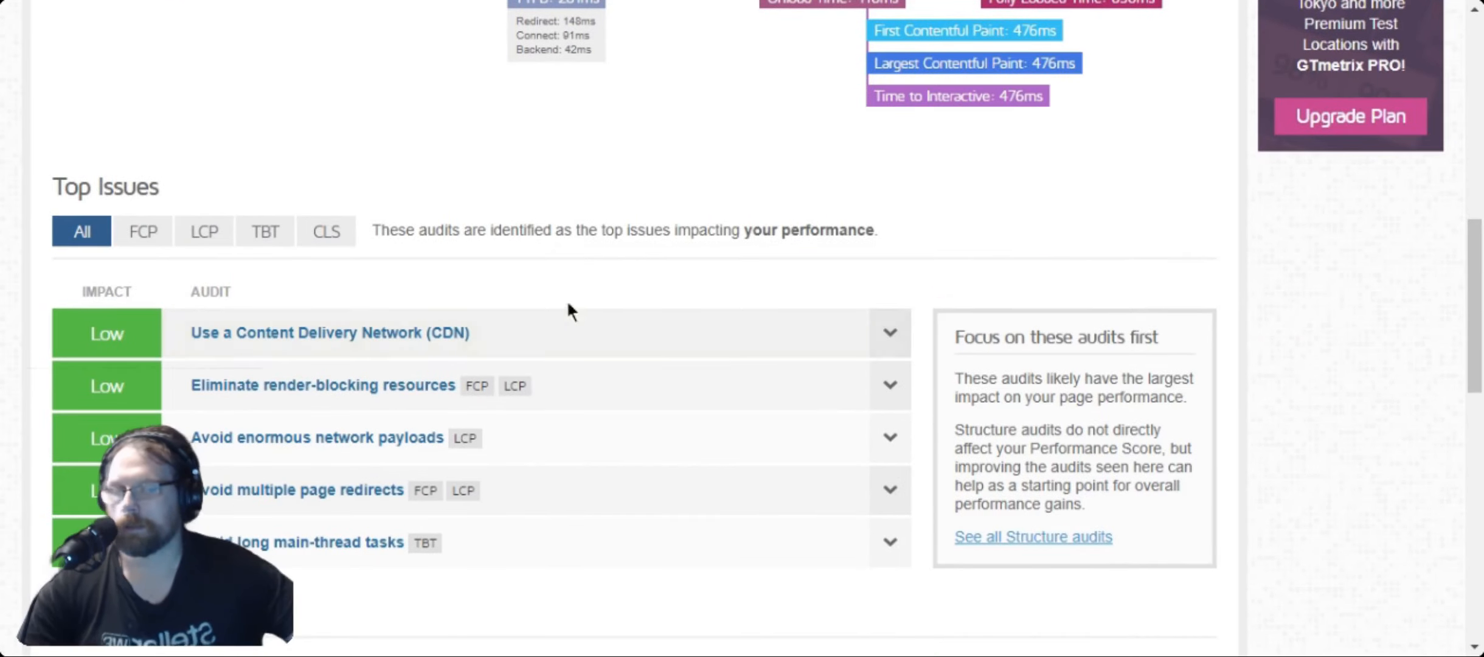
scroll(650, 319, "up", 9)
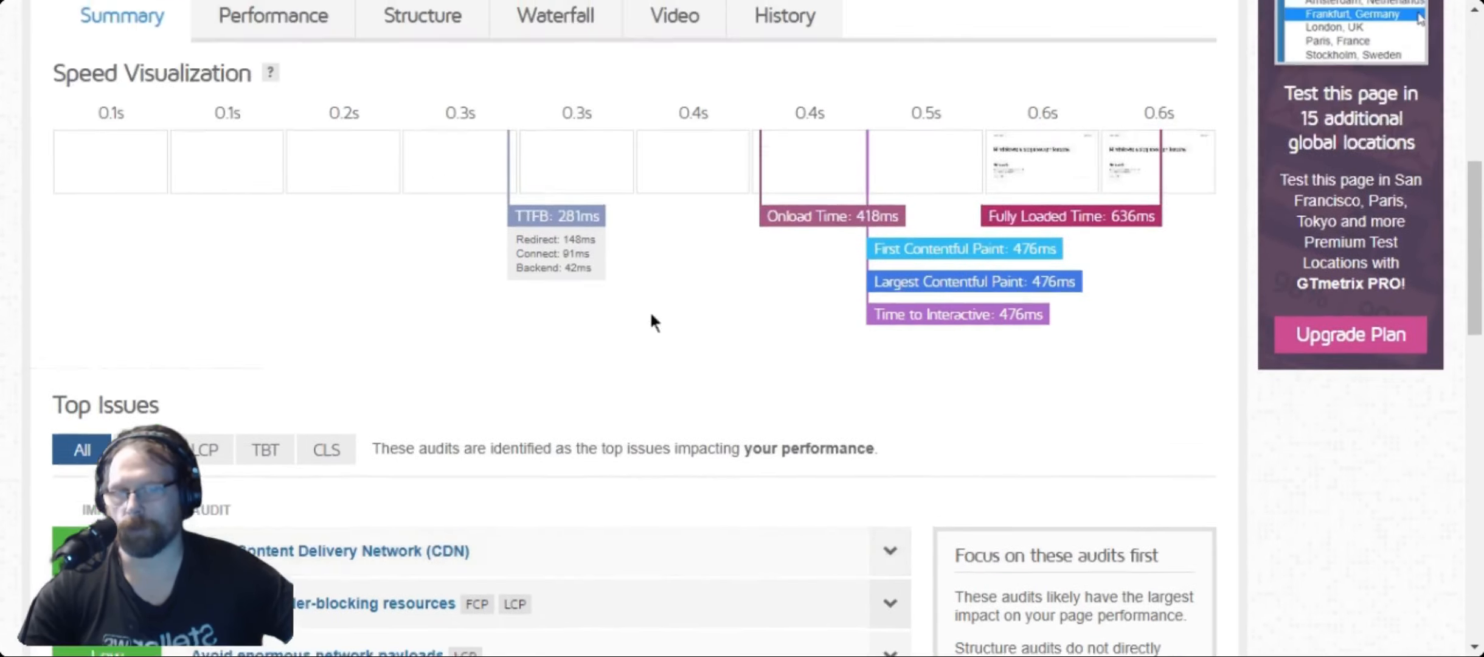